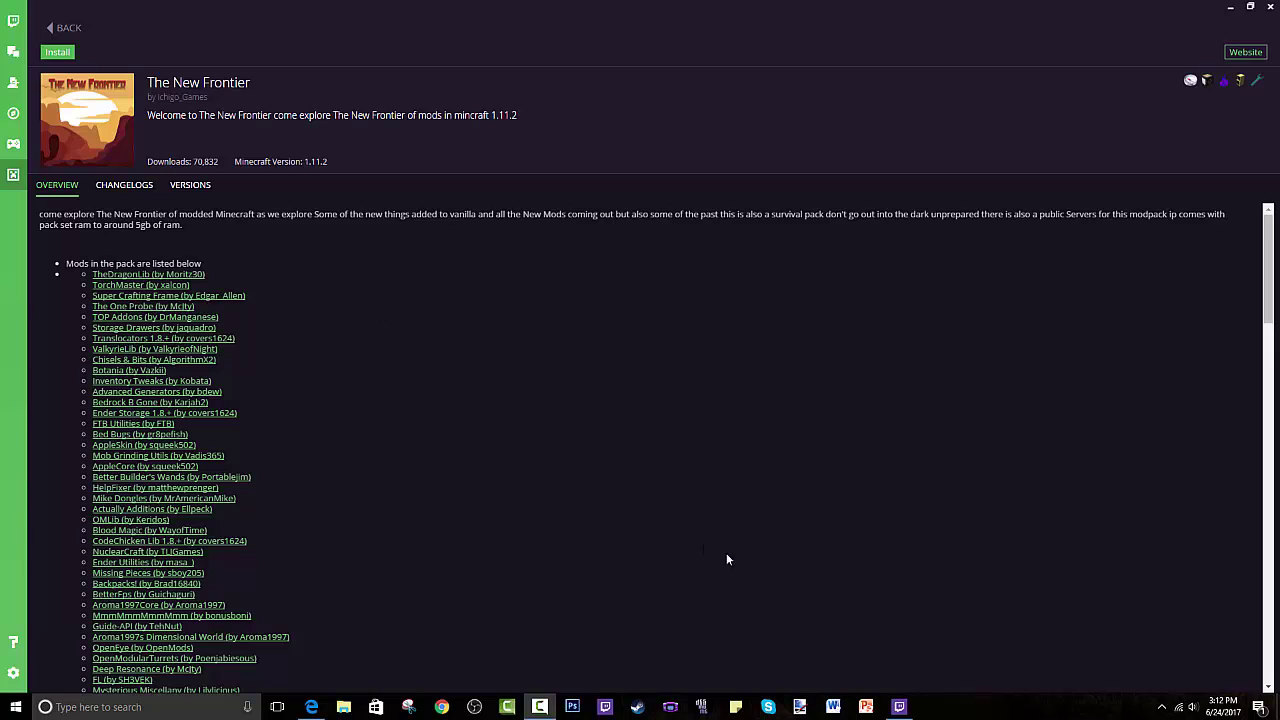
# Leave the modpack's page and look through the home, add-friends and game library sections, returning to the installed Minecraft modpacks.
pyautogui.moveTo(899, 707)
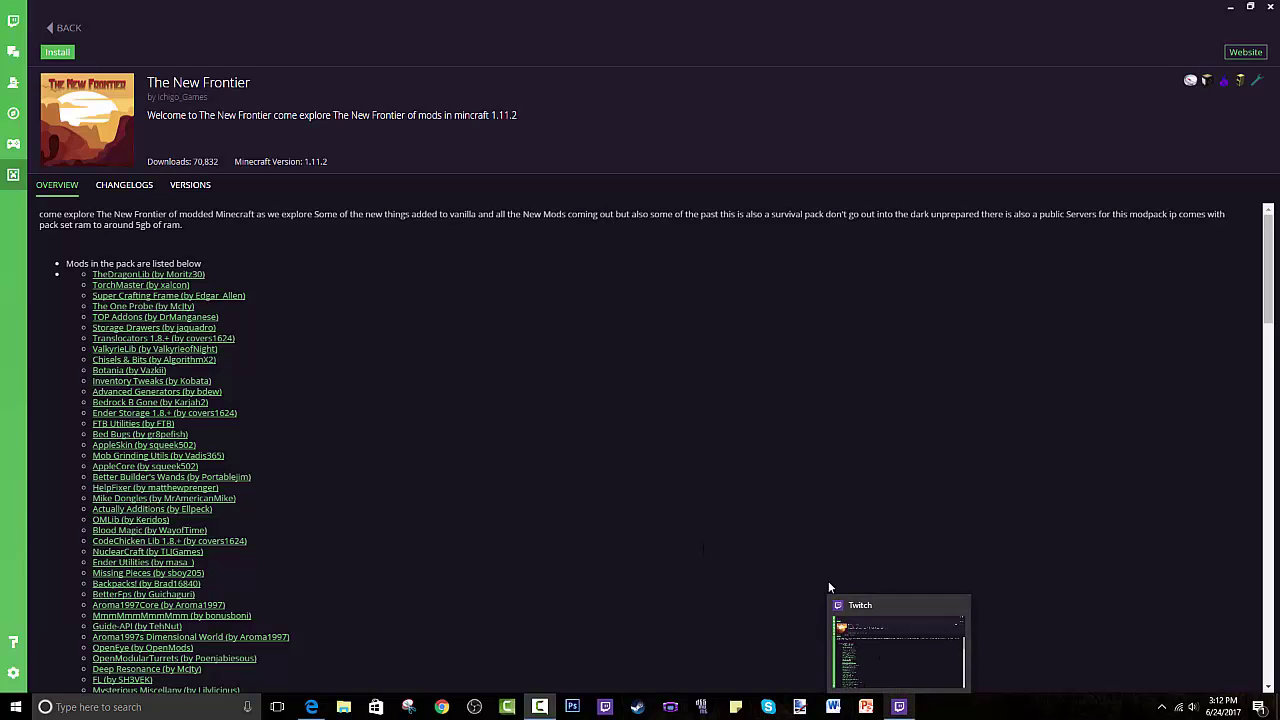
pyautogui.click(62, 27)
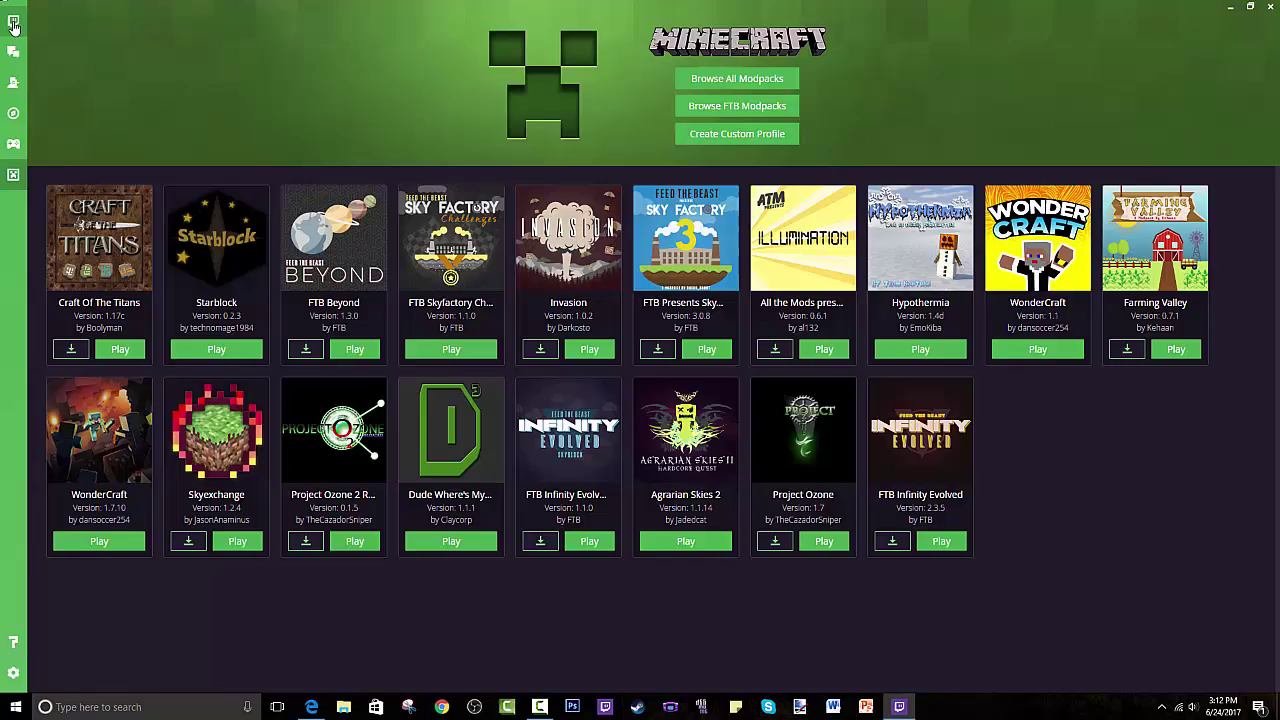
pyautogui.click(13, 22)
pyautogui.click(114, 58)
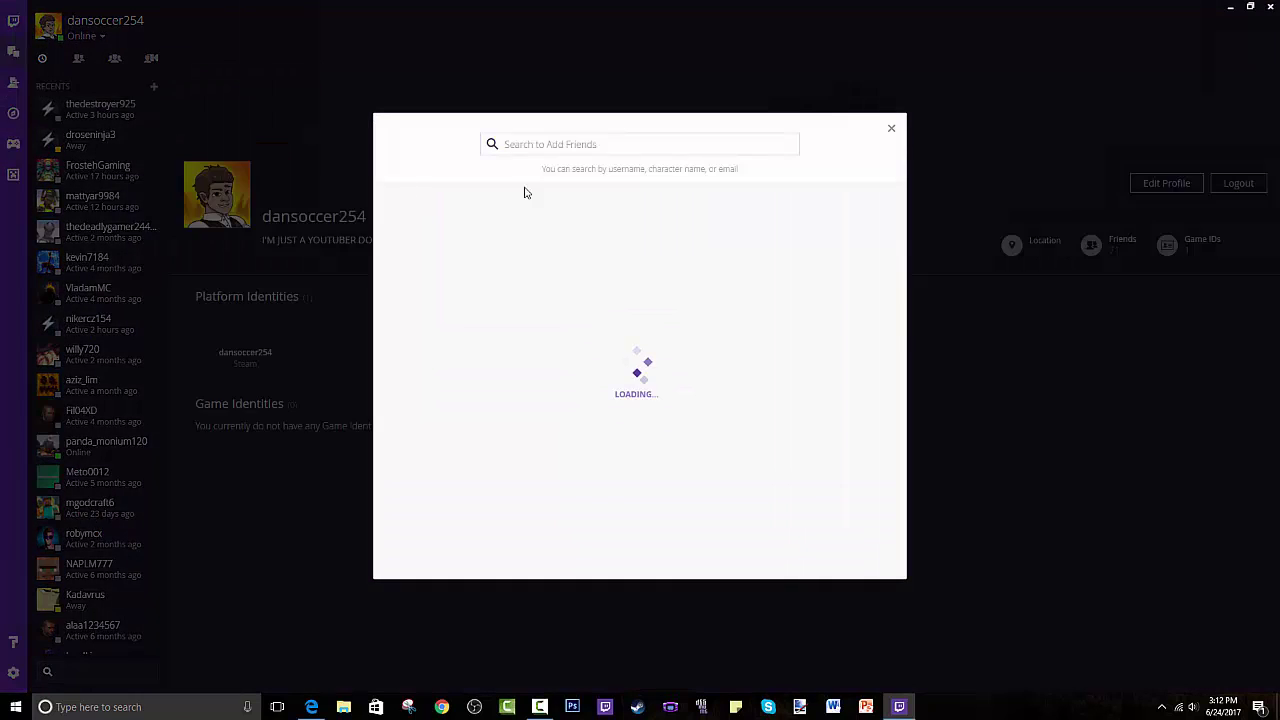
pyautogui.press('Escape')
pyautogui.click(13, 144)
pyautogui.click(14, 175)
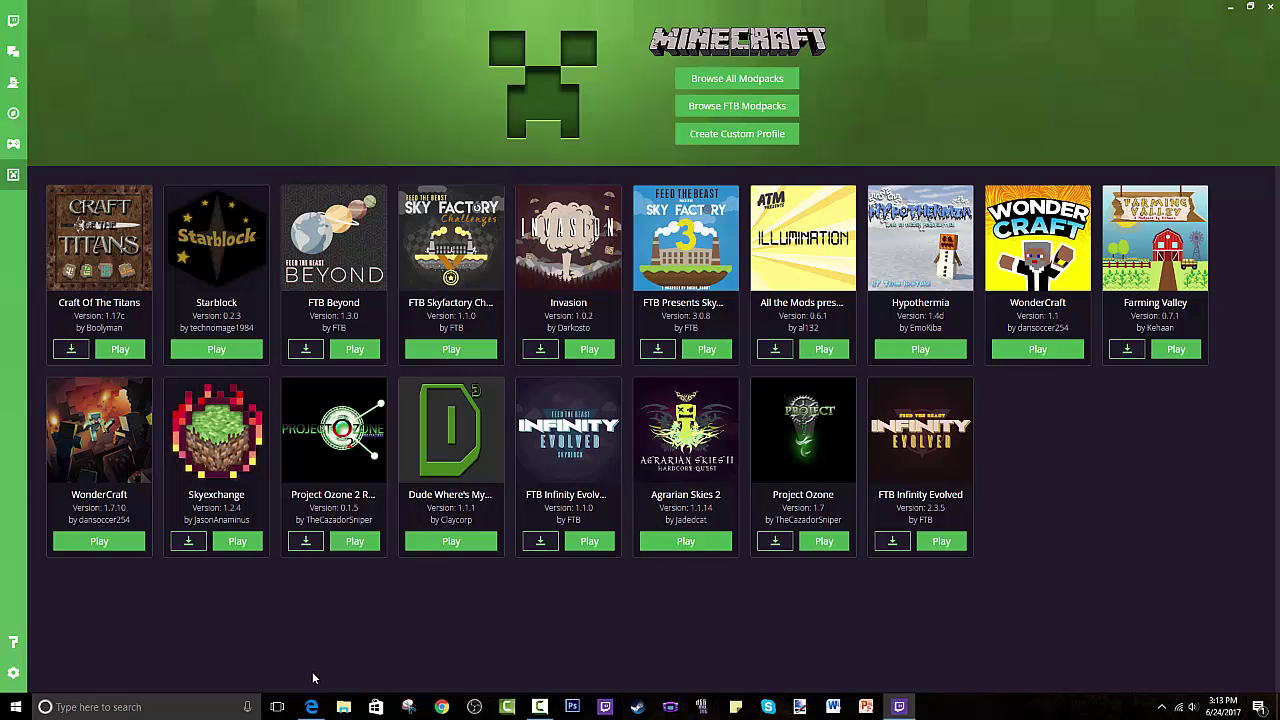
# Switch to the Edge browser and search Google for "twitch desktop app".
pyautogui.click(312, 706)
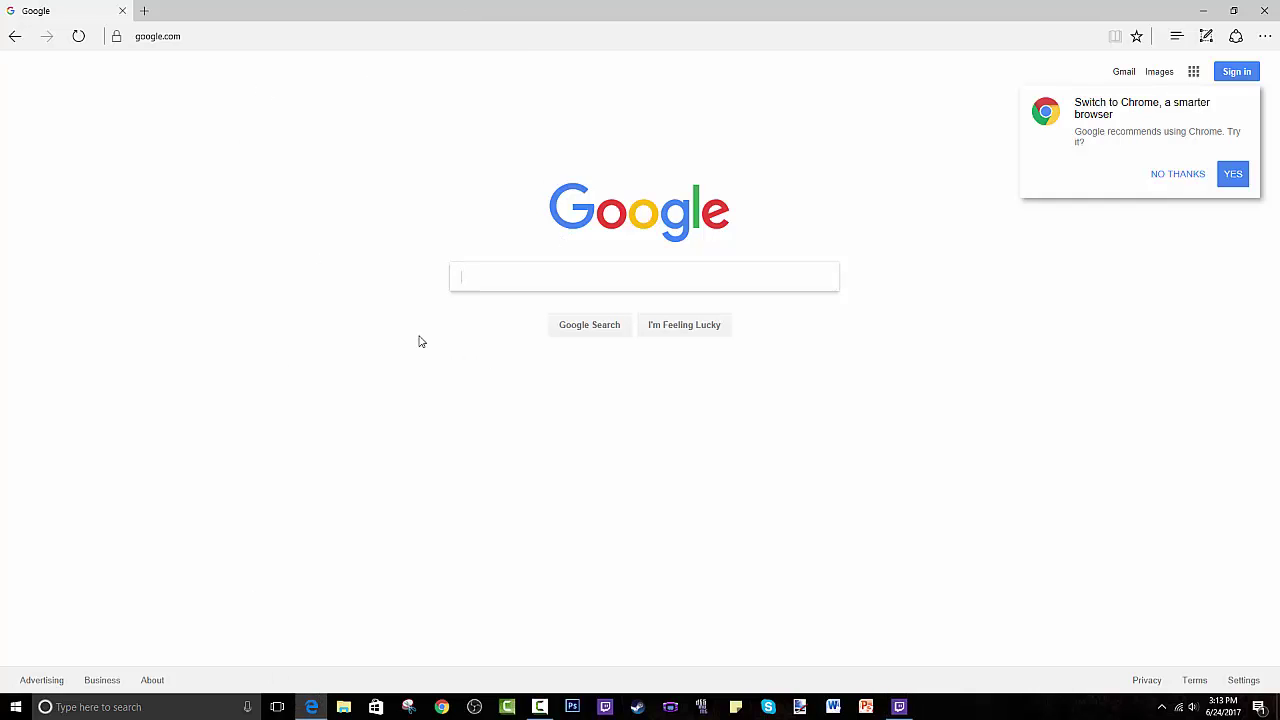
pyautogui.write('tw')
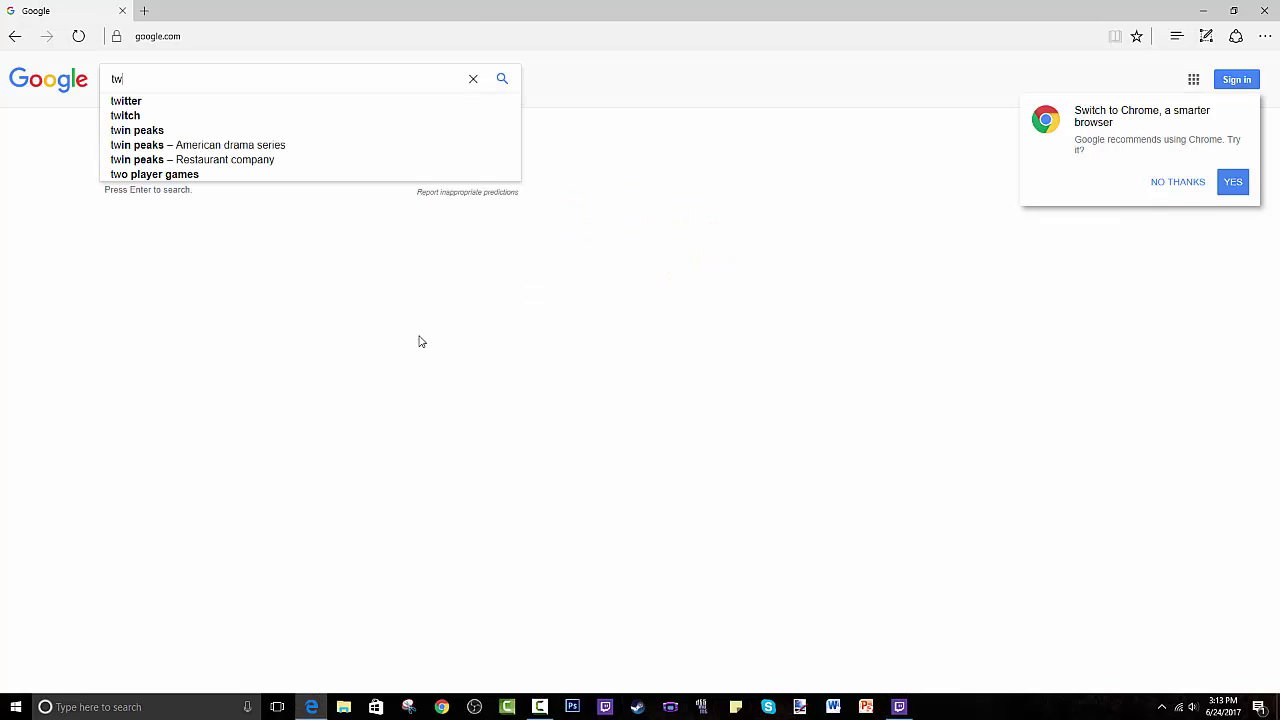
pyautogui.write('ic')
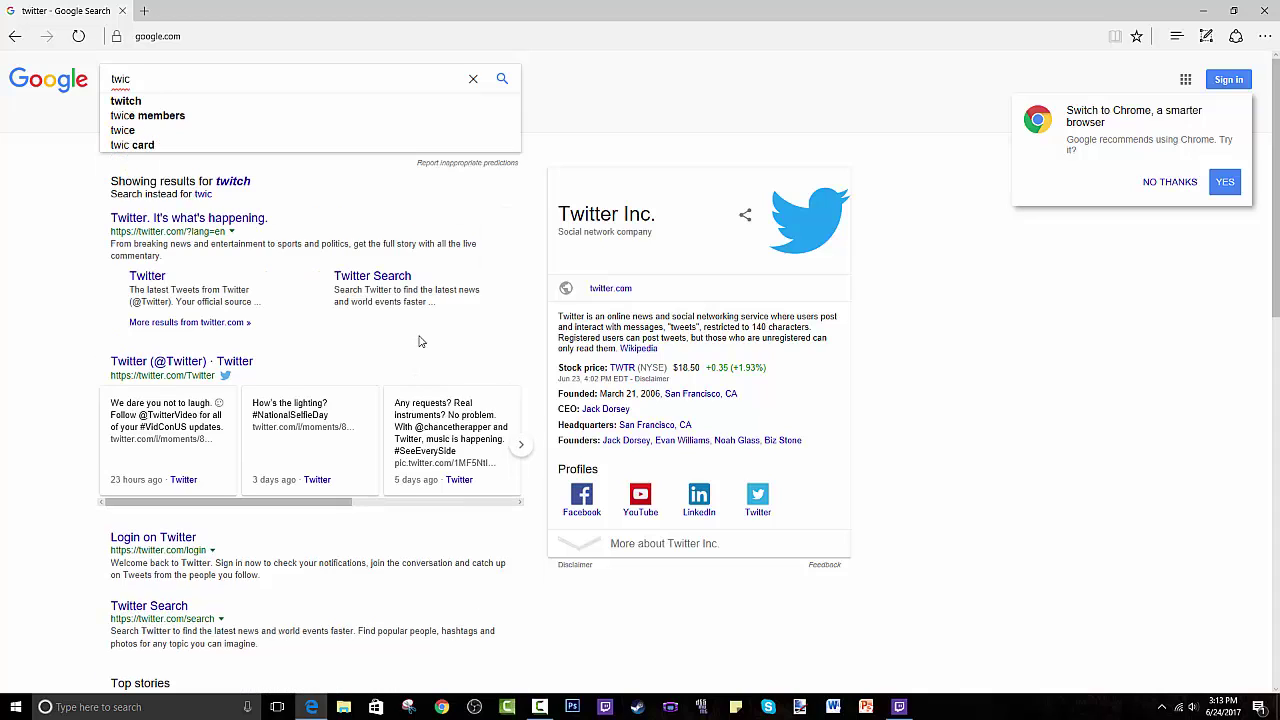
pyautogui.press('BackSpace')
pyautogui.write('tch')
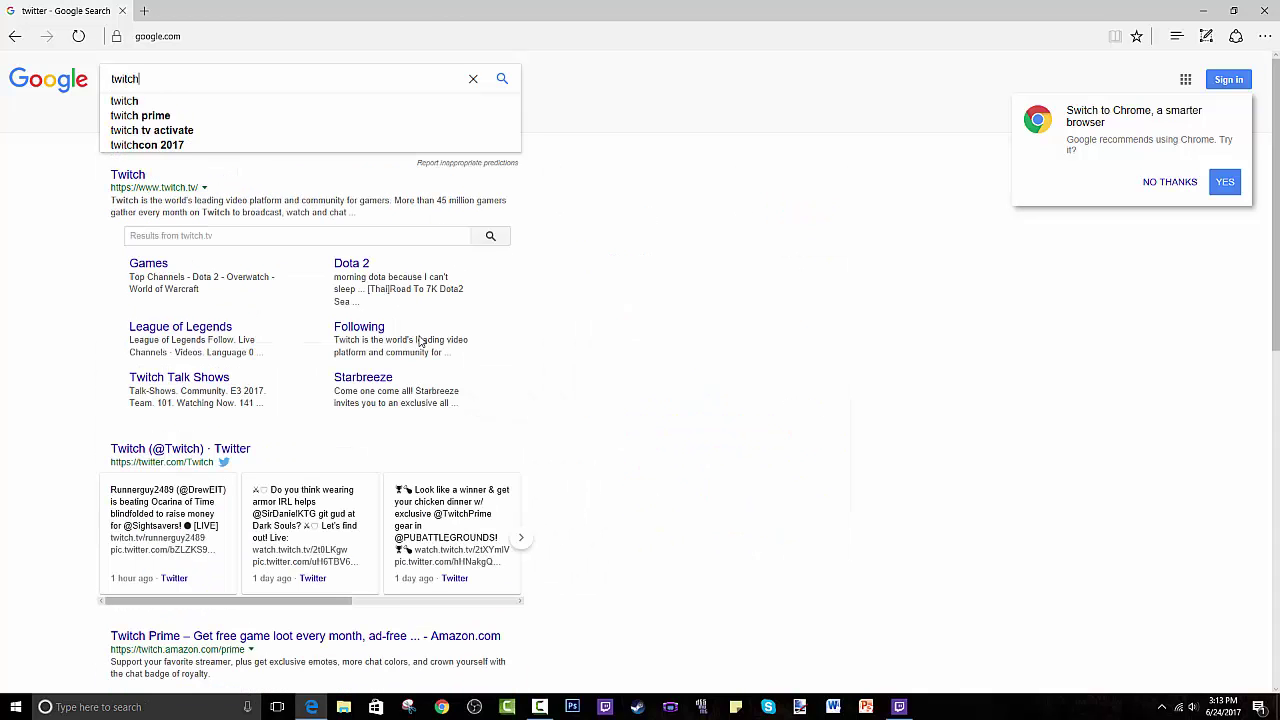
pyautogui.write(' t')
pyautogui.press('BackSpace')
pyautogui.write('des')
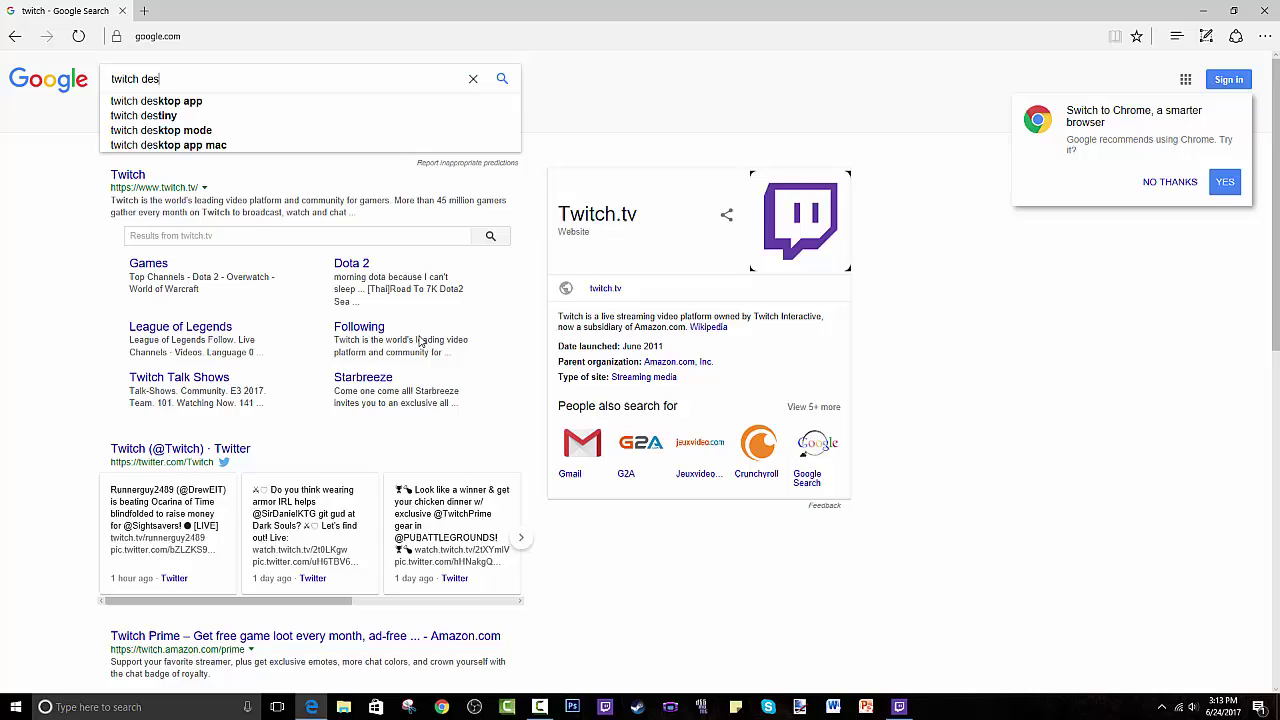
pyautogui.press('Down')
pyautogui.press('Return')
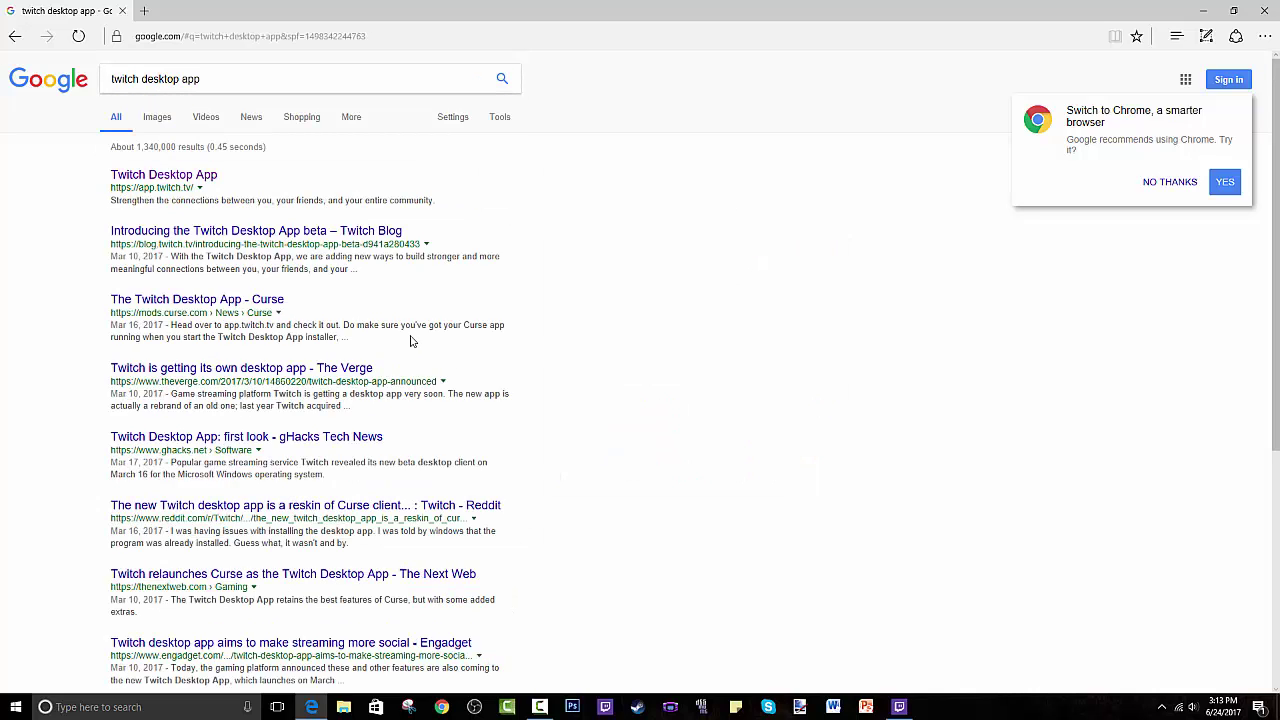
# Open the Twitch Desktop App result at app.twitch.tv and look over its download page.
pyautogui.click(168, 176)
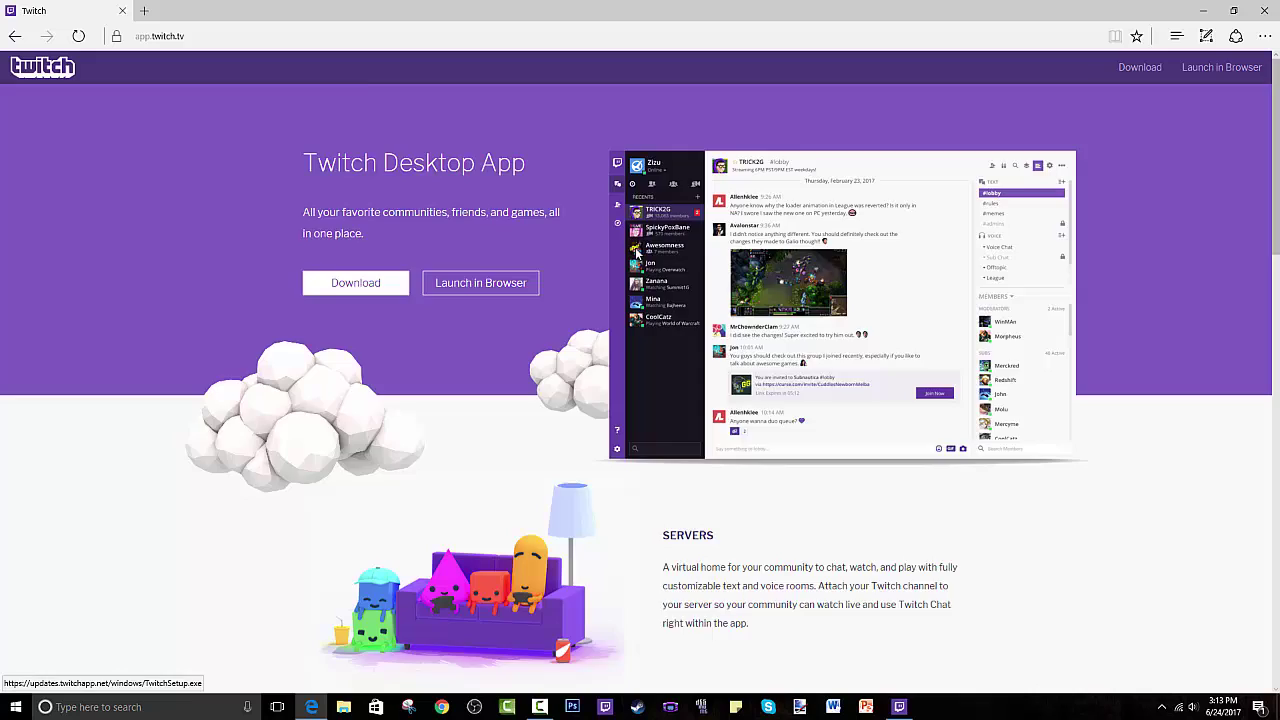
pyautogui.scroll(-5, 631, 289)
pyautogui.scroll(2, 689, 320)
pyautogui.scroll(-1, 706, 323)
pyautogui.scroll(5, 706, 323)
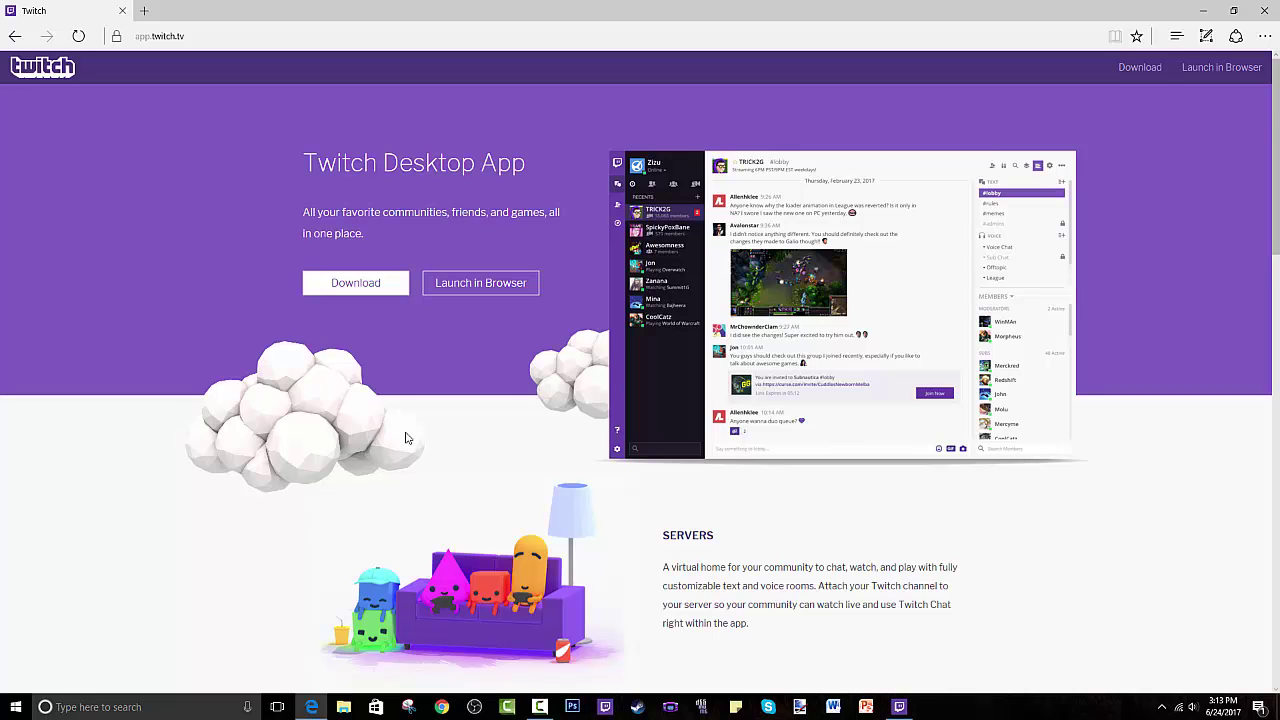
# Switch back to the Twitch app and view its home, Minecraft, add-friends and Discover sections, closing each dialog.
pyautogui.click(905, 708)
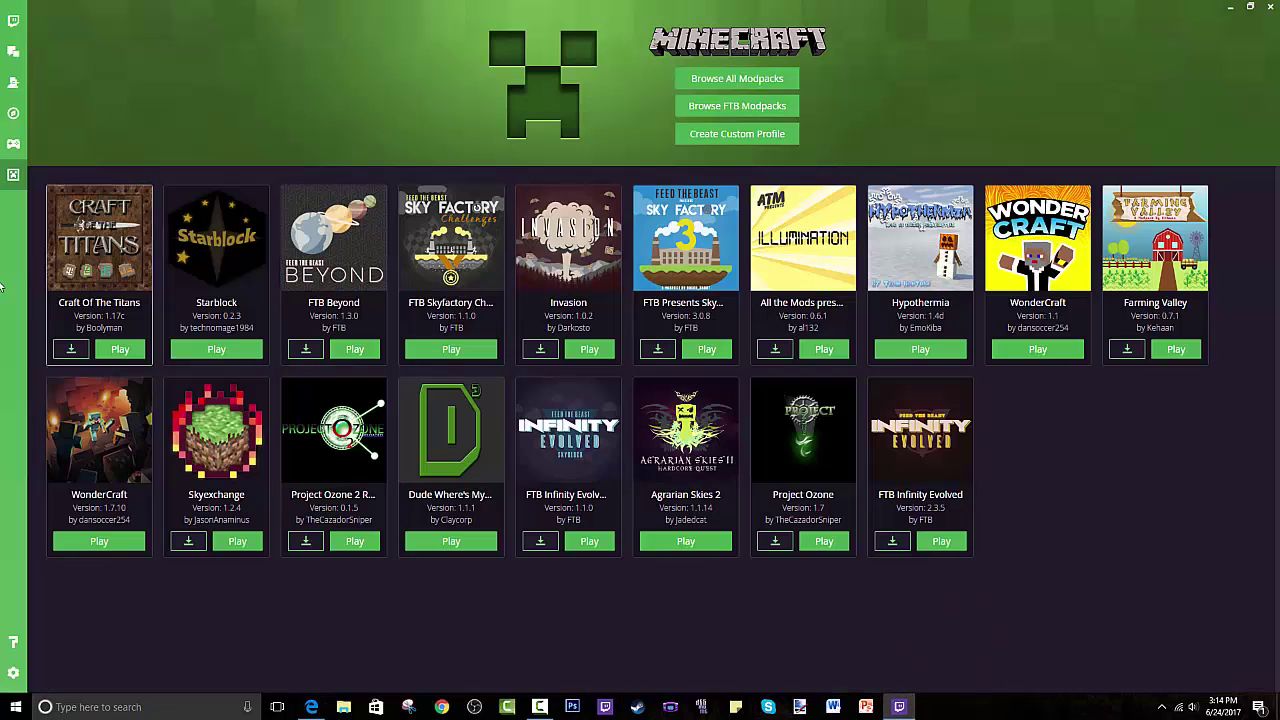
pyautogui.click(13, 20)
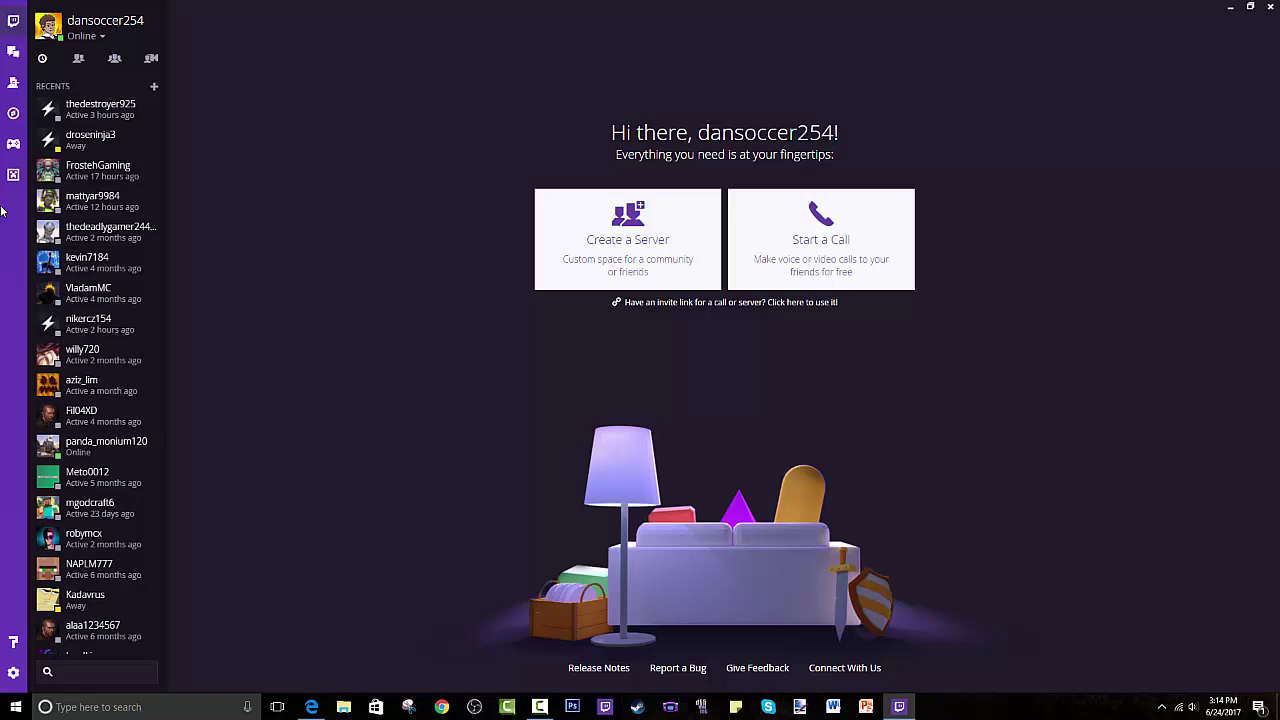
pyautogui.click(13, 174)
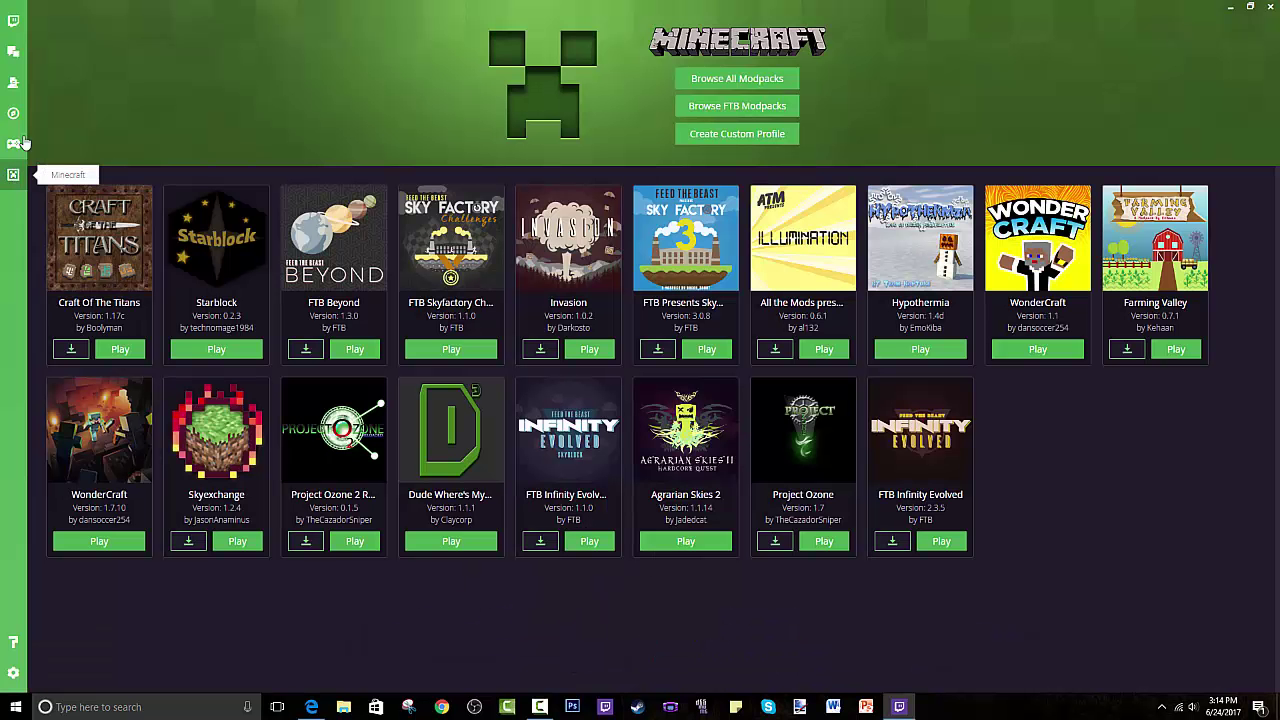
pyautogui.click(13, 82)
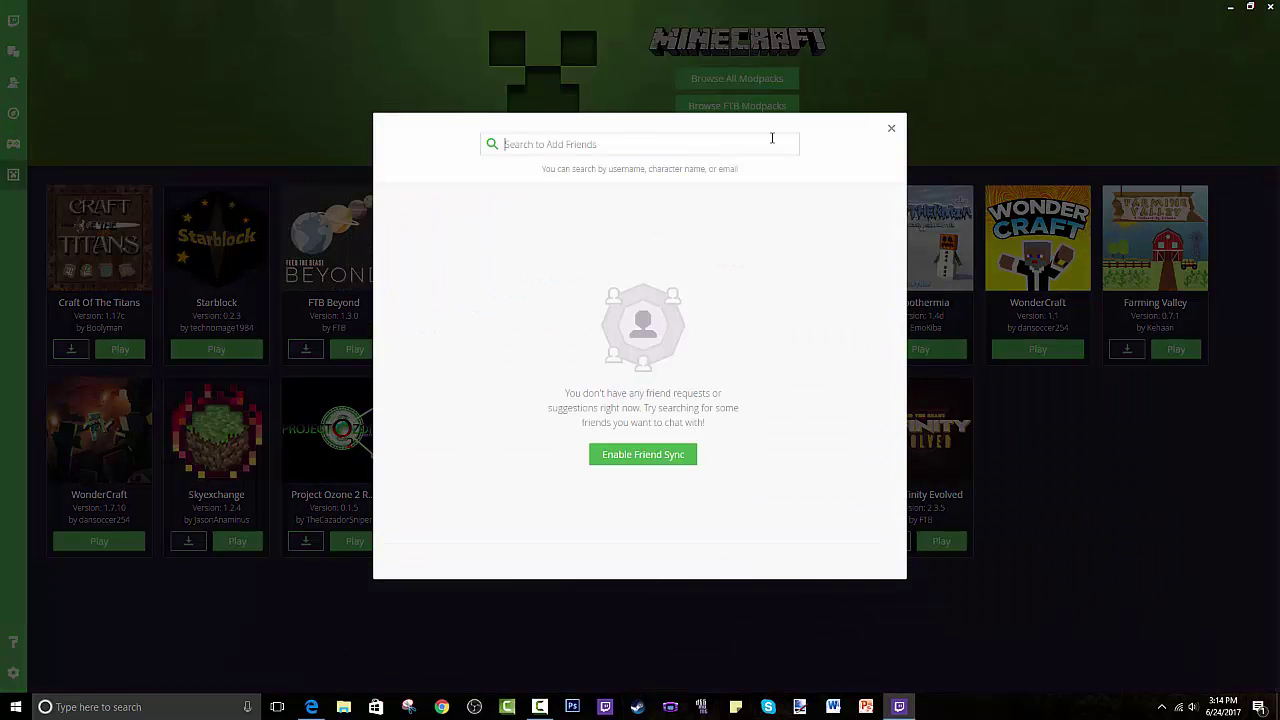
pyautogui.click(891, 128)
pyautogui.click(13, 113)
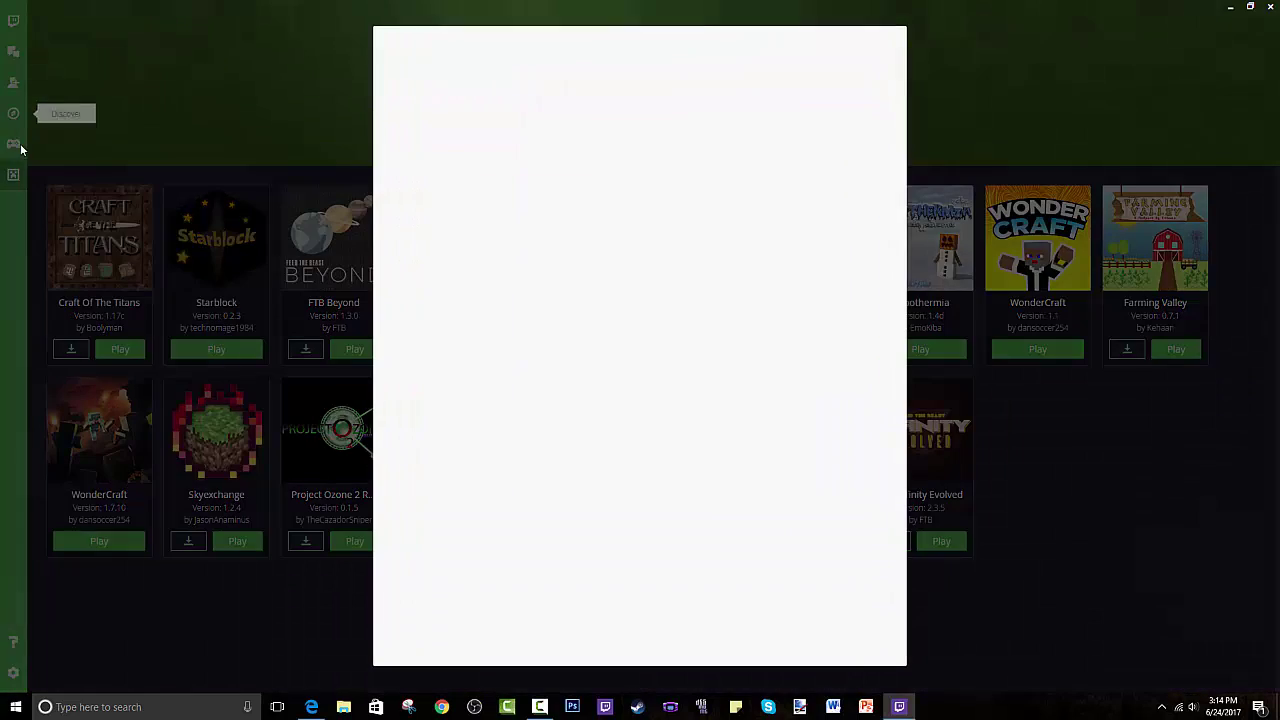
pyautogui.click(893, 43)
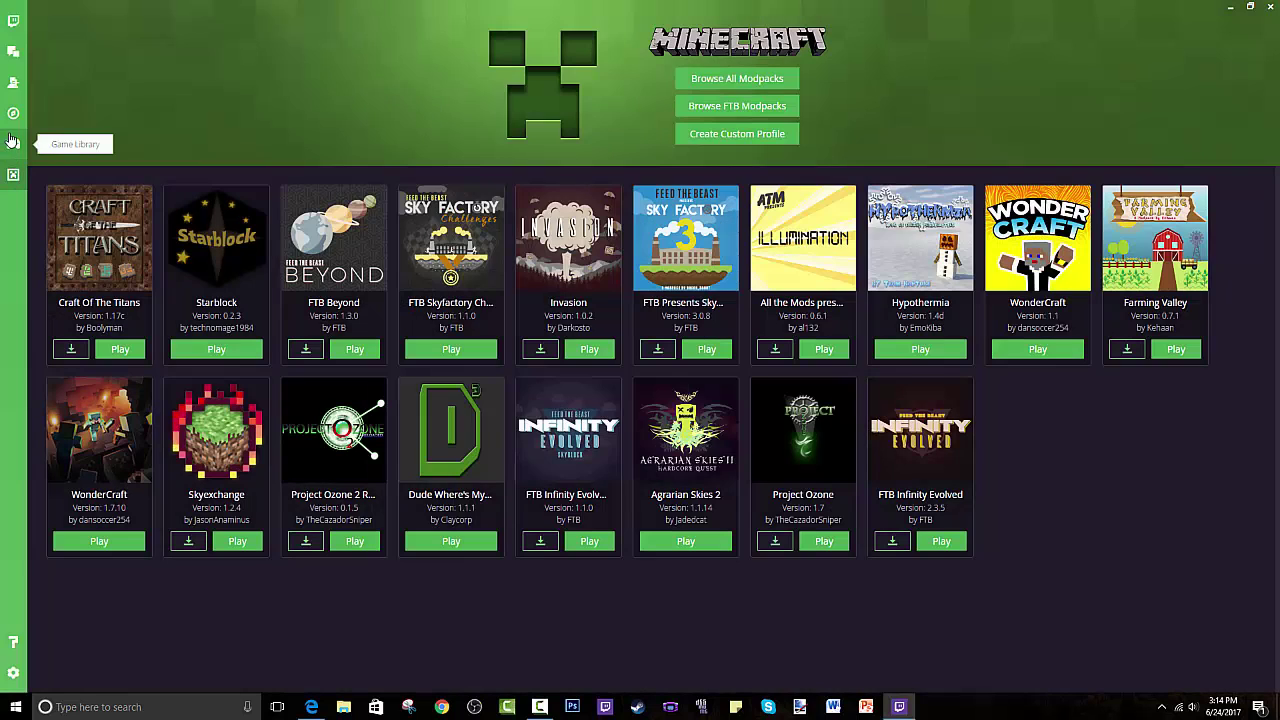
# View the game library, the add-friends dialog and the chat section with the account profile, returning to the Minecraft section.
pyautogui.click(12, 141)
pyautogui.click(13, 82)
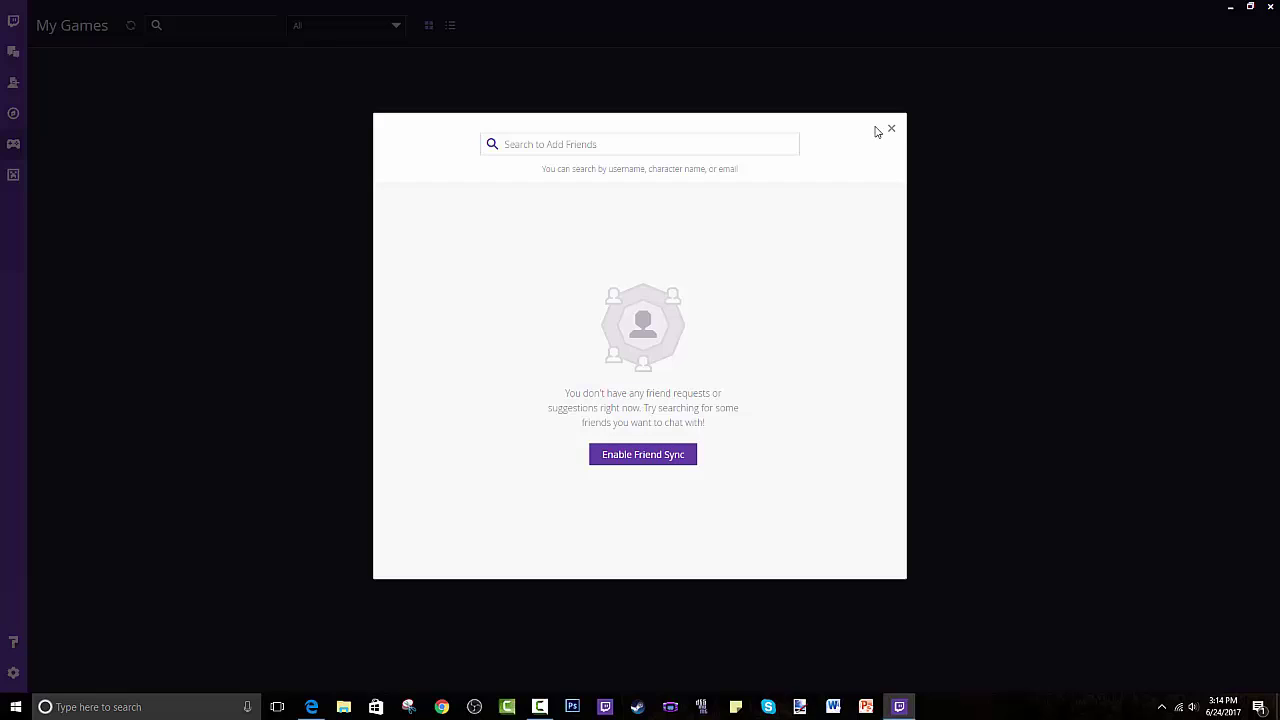
pyautogui.click(892, 129)
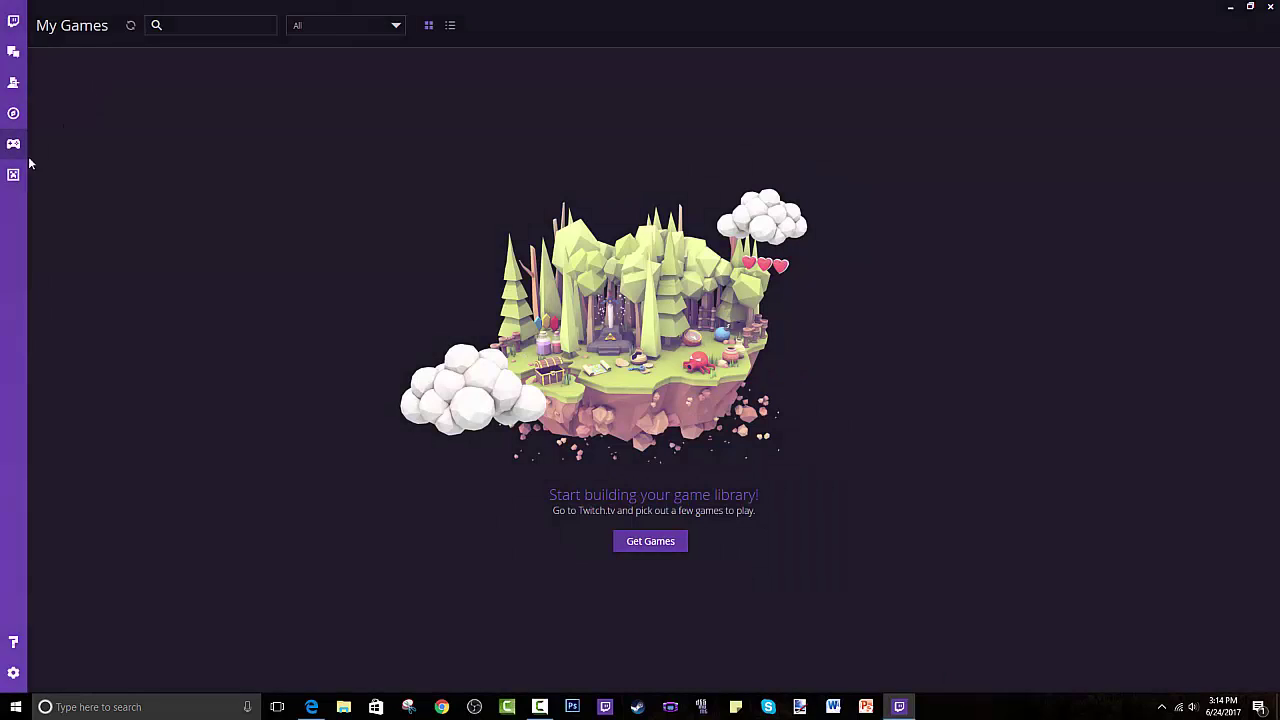
pyautogui.click(13, 55)
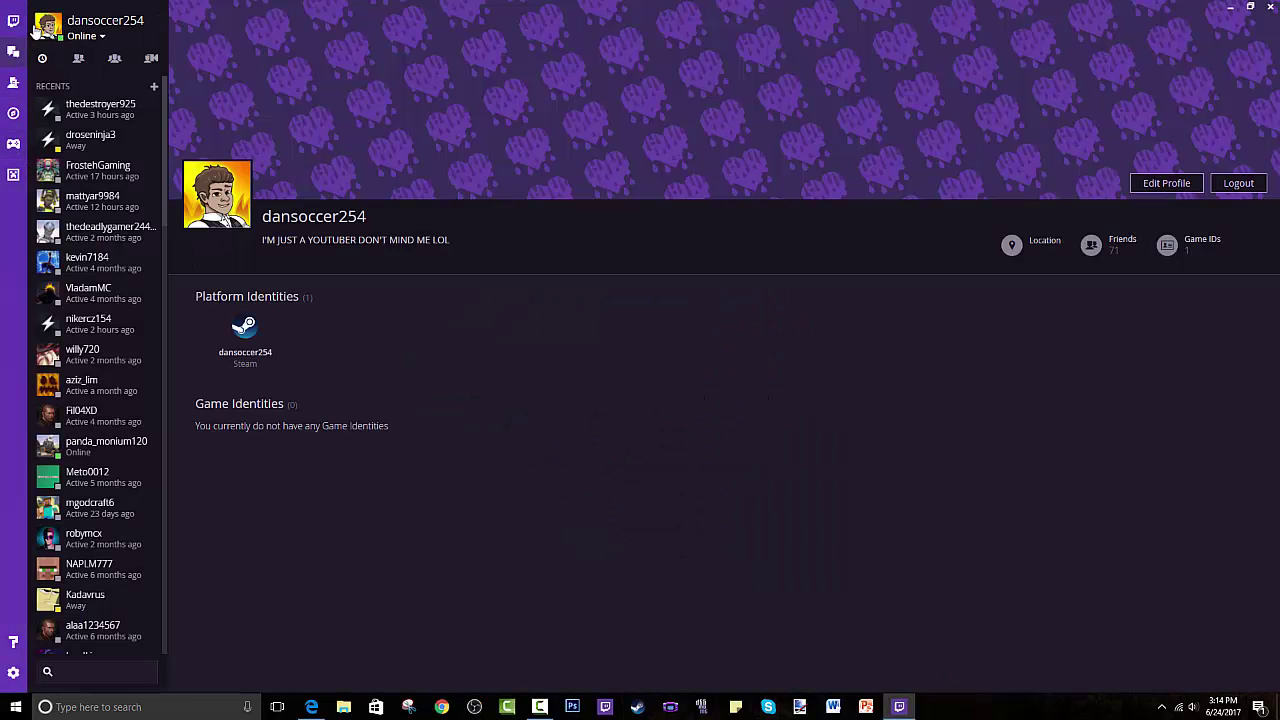
pyautogui.click(13, 175)
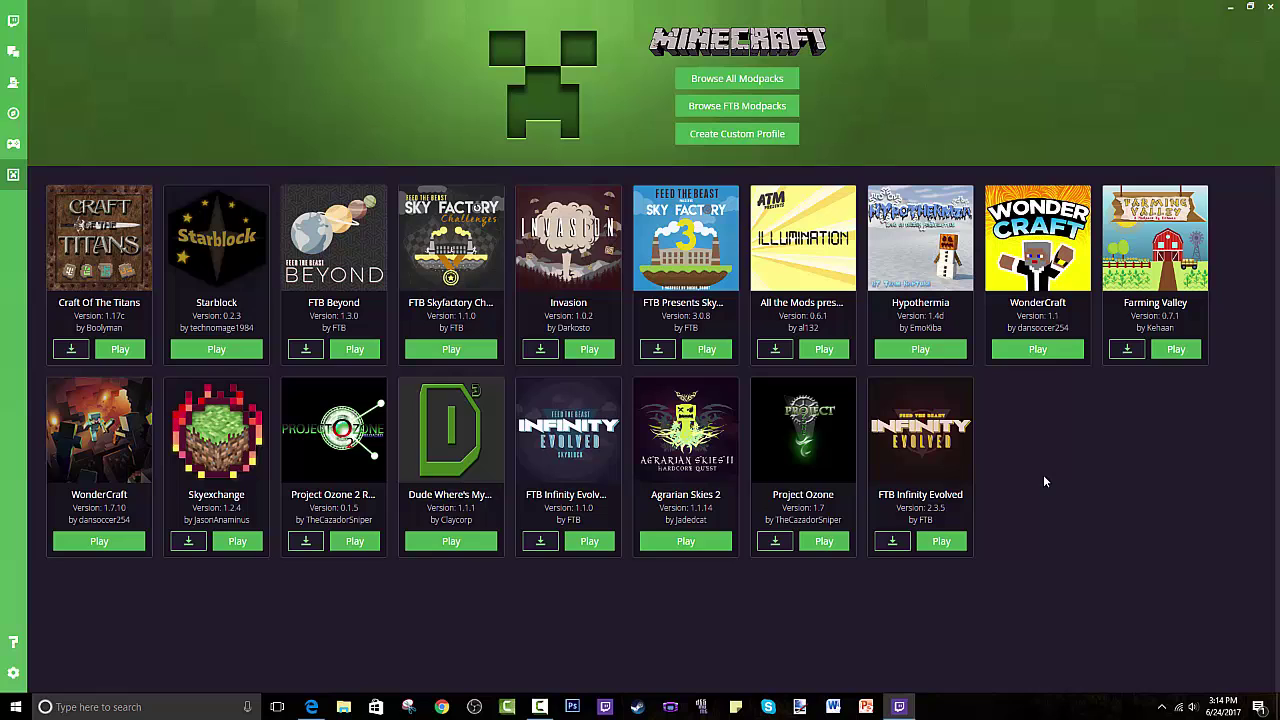
# View the WonderCraft 1.1 profile and the catalogue of all modpacks, returning to the installed modpacks.
pyautogui.click(1071, 258)
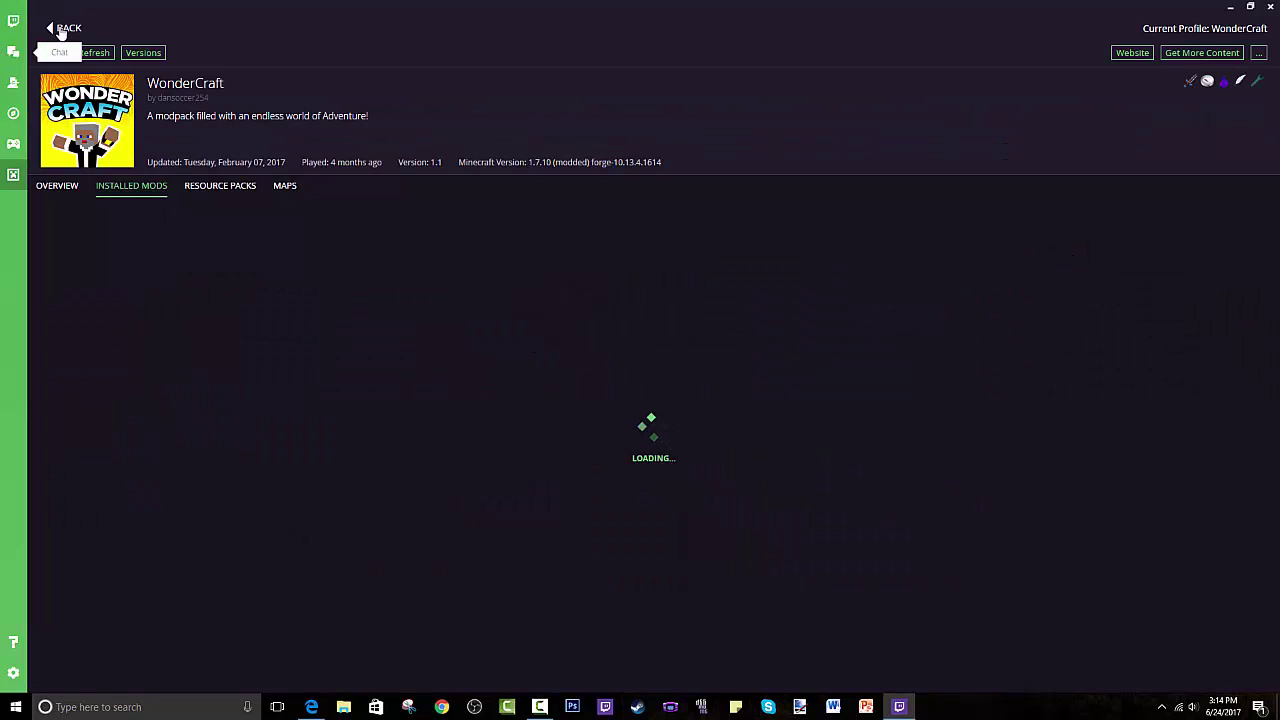
pyautogui.click(67, 29)
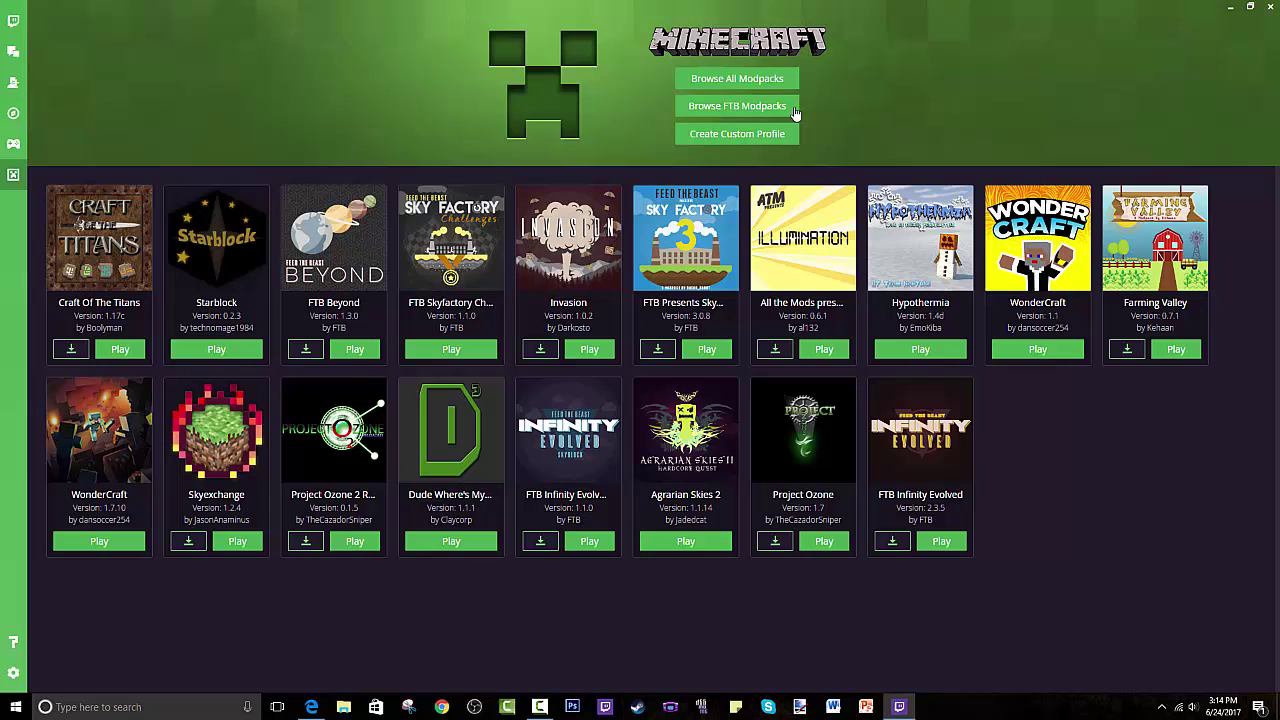
pyautogui.click(729, 77)
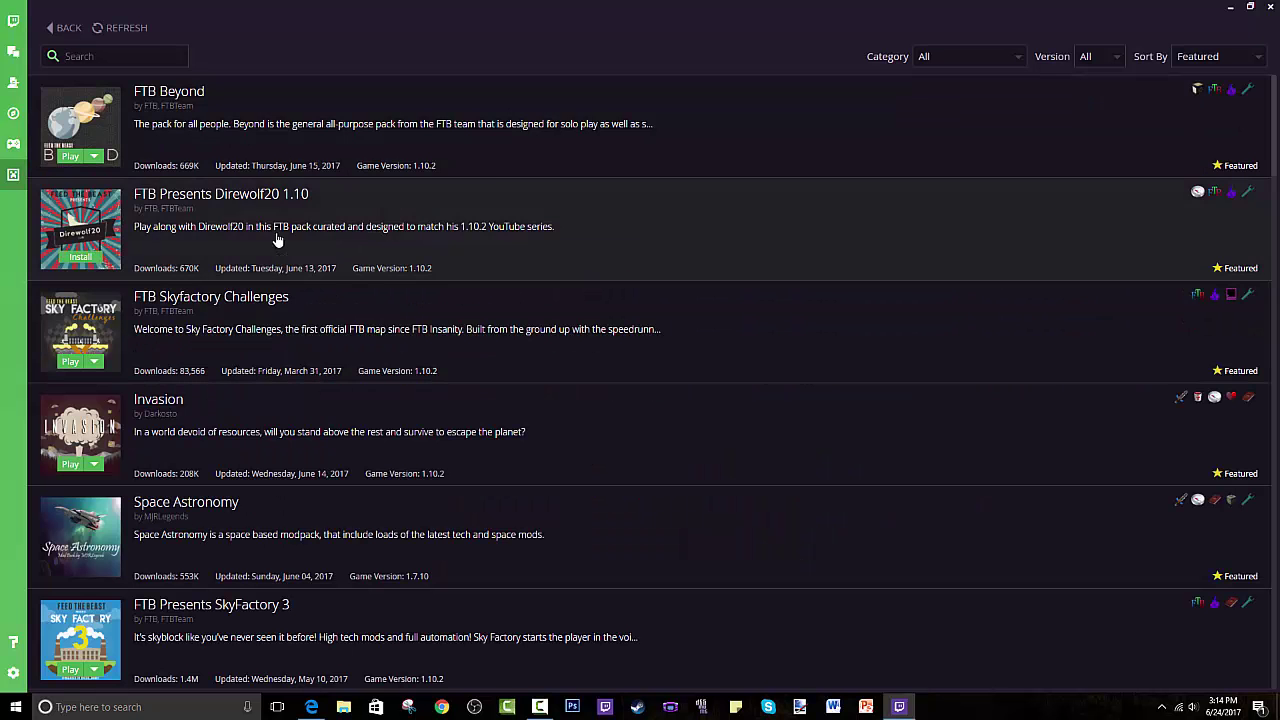
pyautogui.click(50, 27)
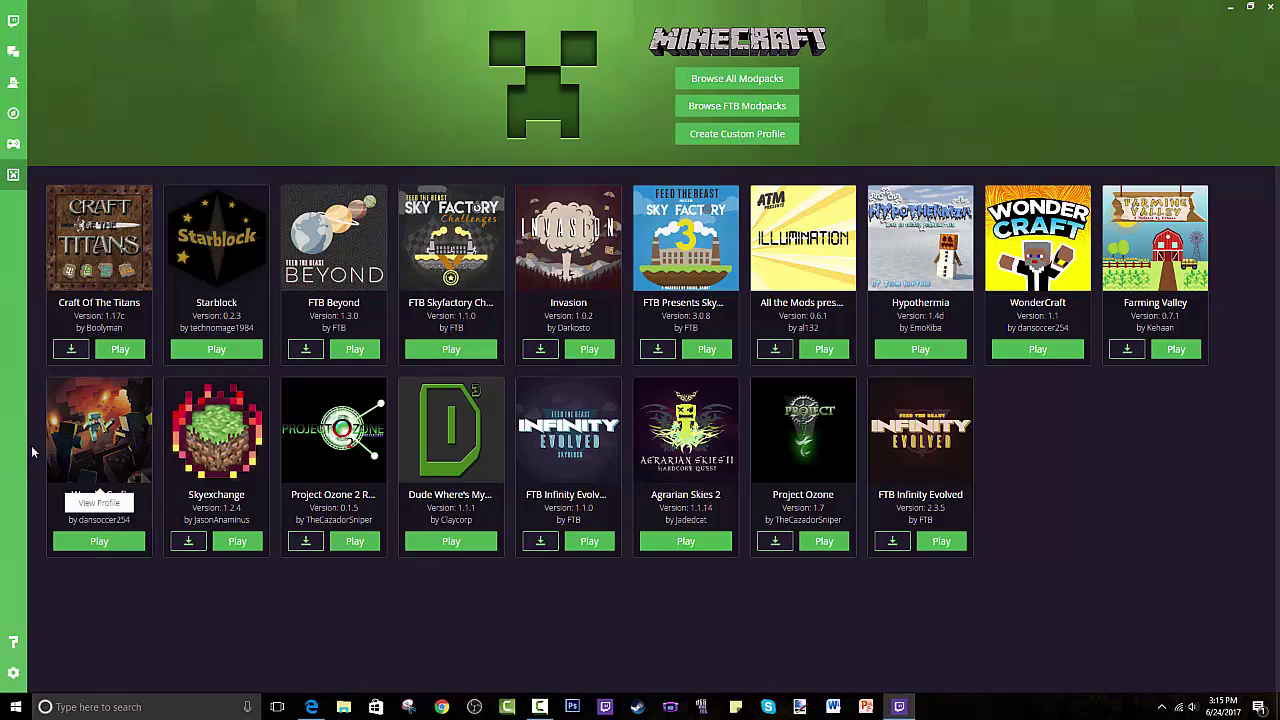
# Open the catalogue of all modpacks and look through the featured packs.
pyautogui.click(738, 84)
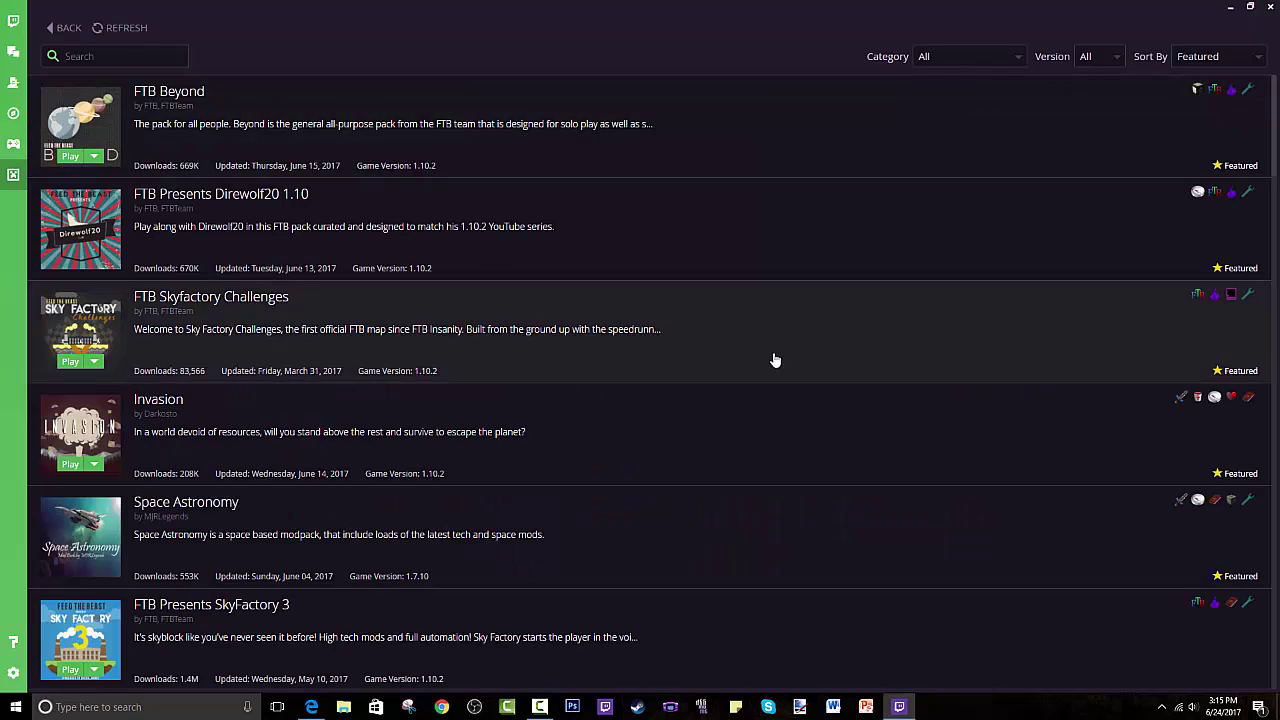
pyautogui.scroll(-5, 450, 245)
pyautogui.scroll(5, 450, 245)
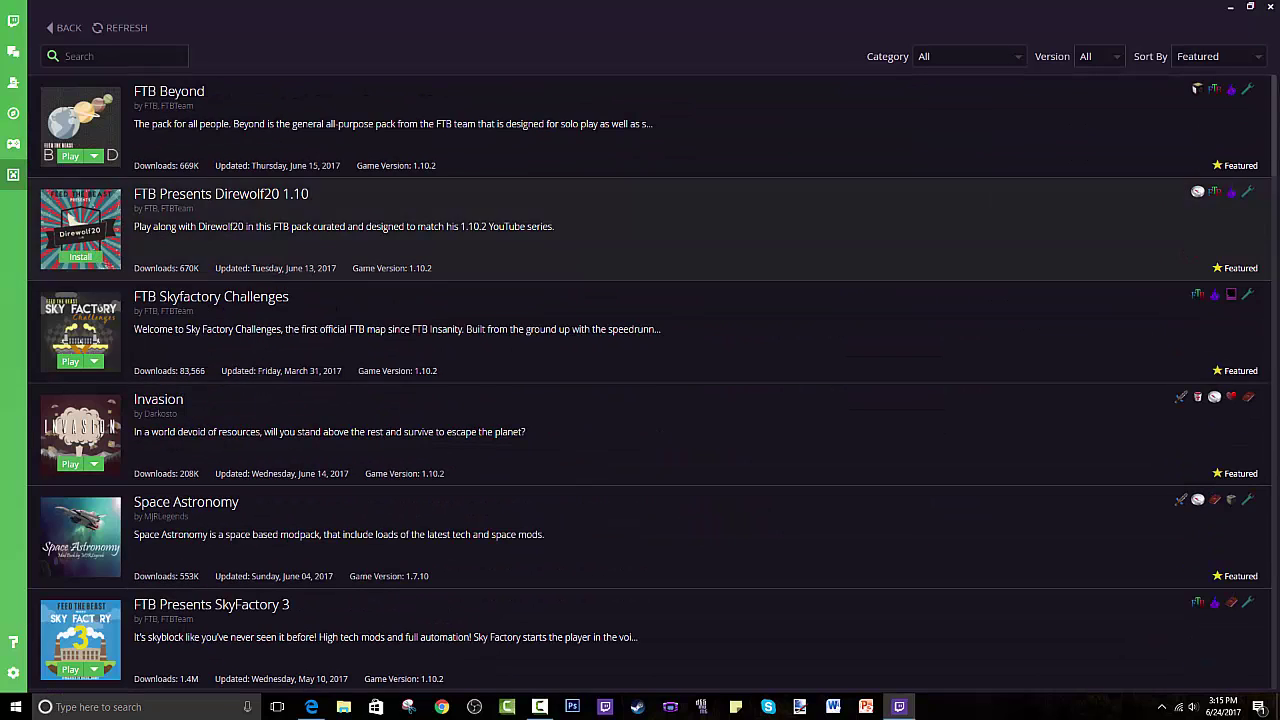
# Sort the modpack catalogue by Last Updated and look through the listed packs.
pyautogui.click(1190, 56)
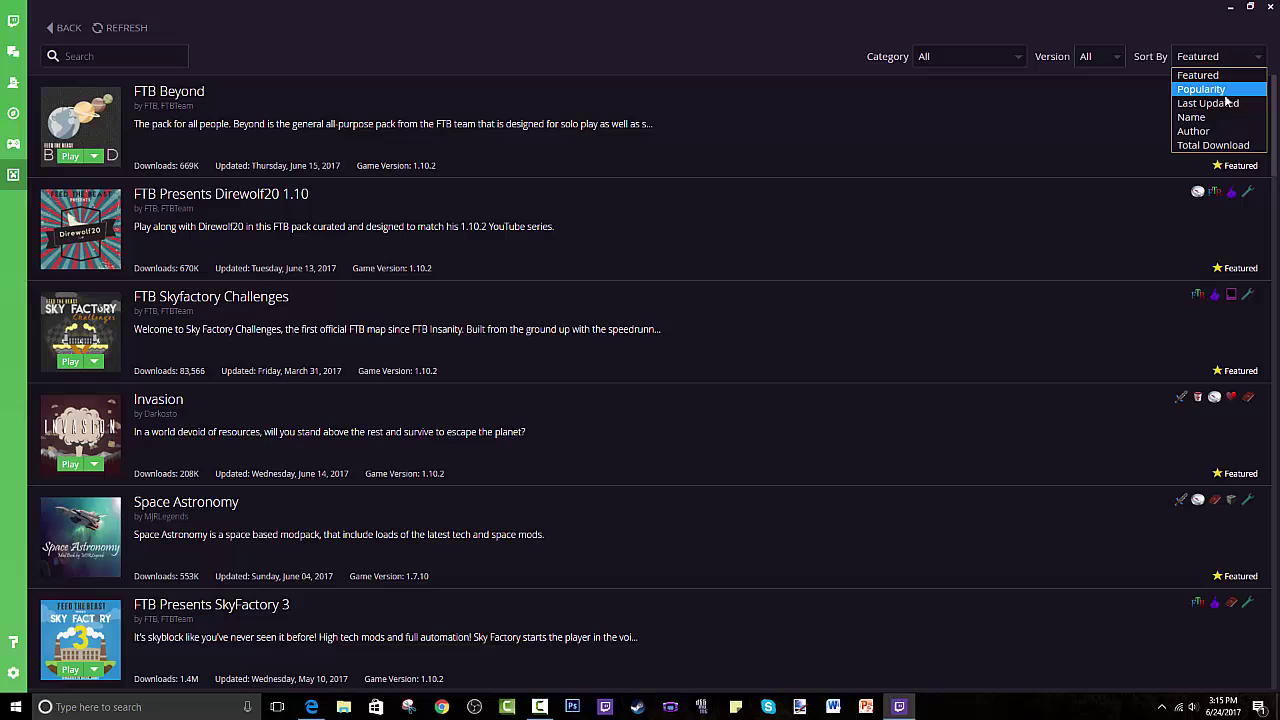
pyautogui.click(1208, 103)
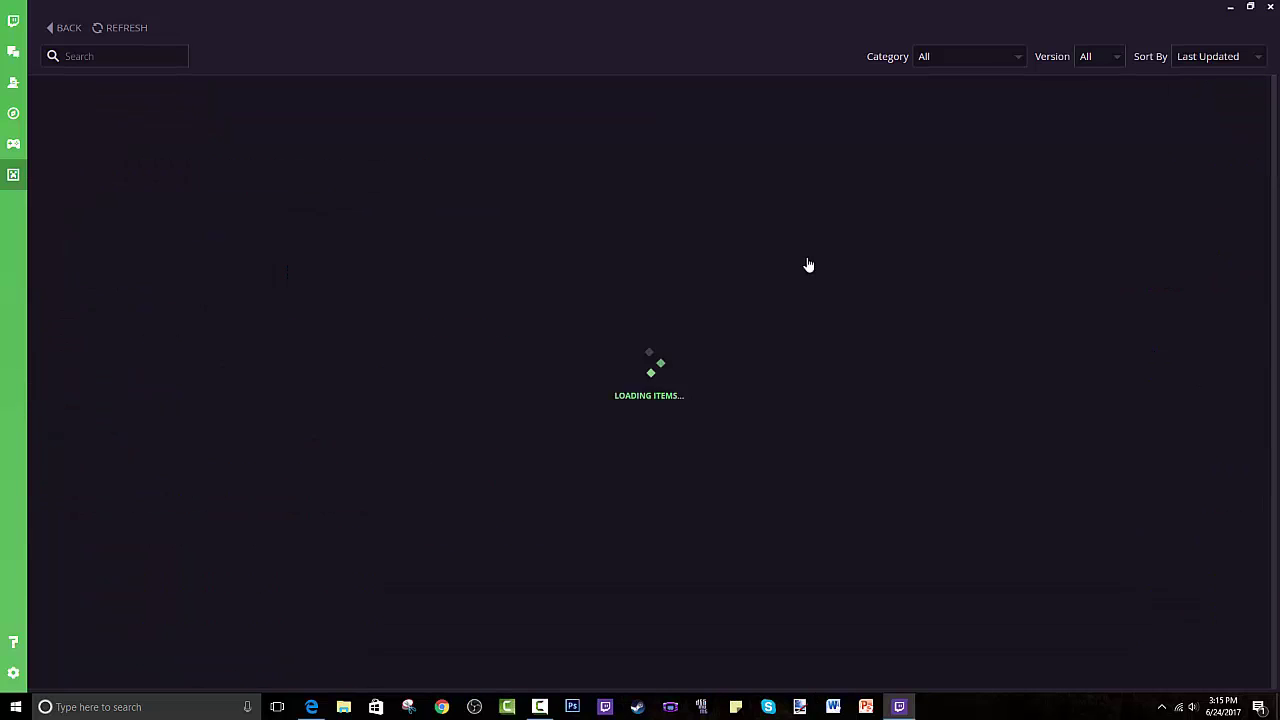
pyautogui.scroll(-3, 237, 274)
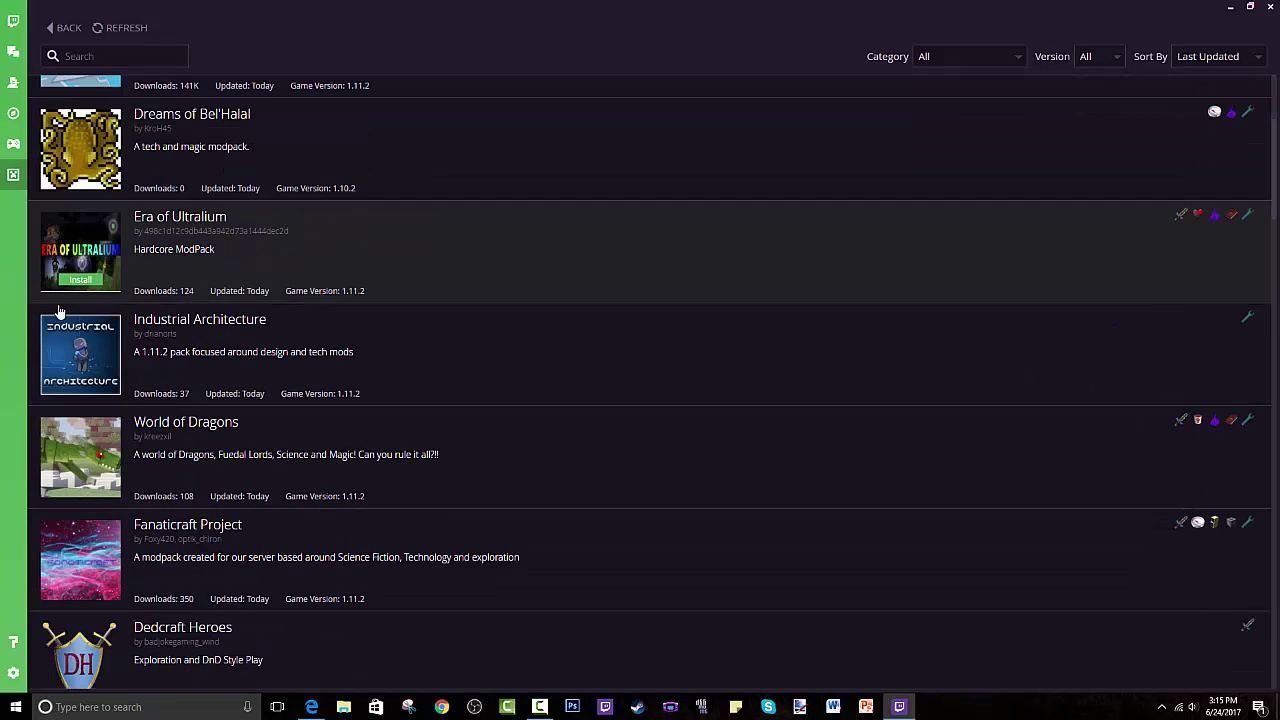
pyautogui.scroll(-1, 395, 345)
pyautogui.scroll(-4, 395, 345)
pyautogui.scroll(6, 334, 323)
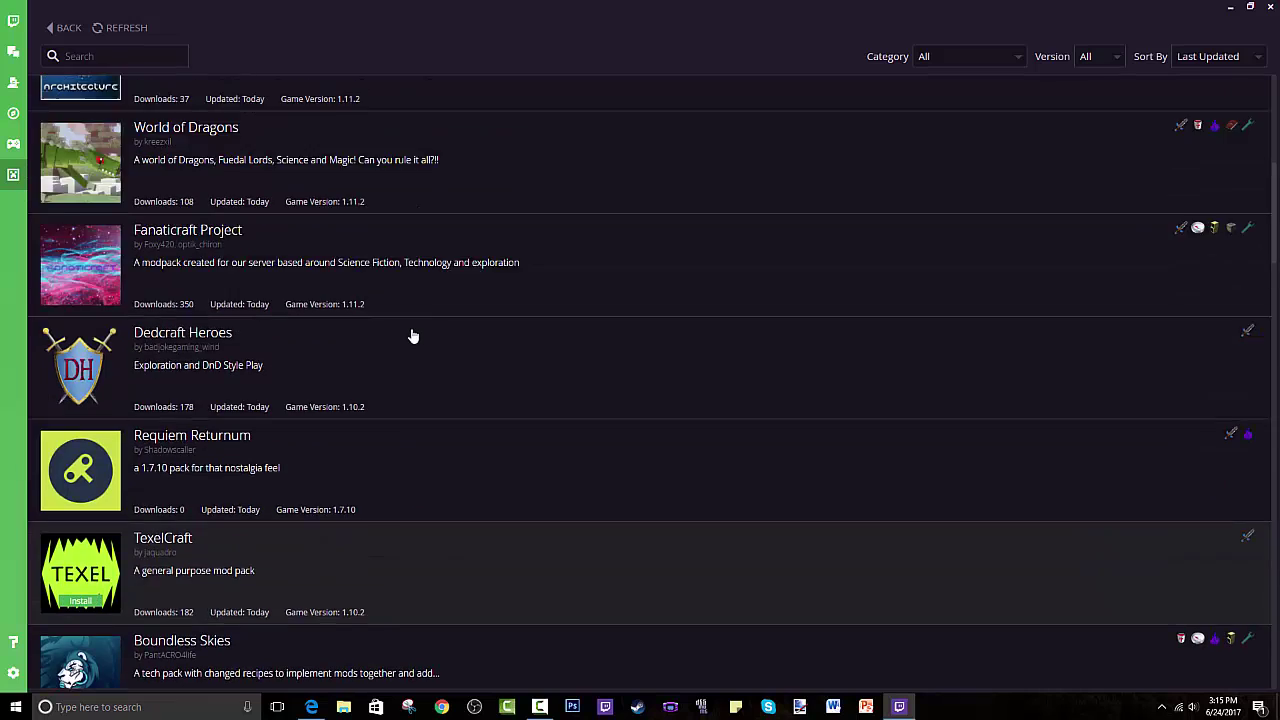
pyautogui.scroll(2, 659, 286)
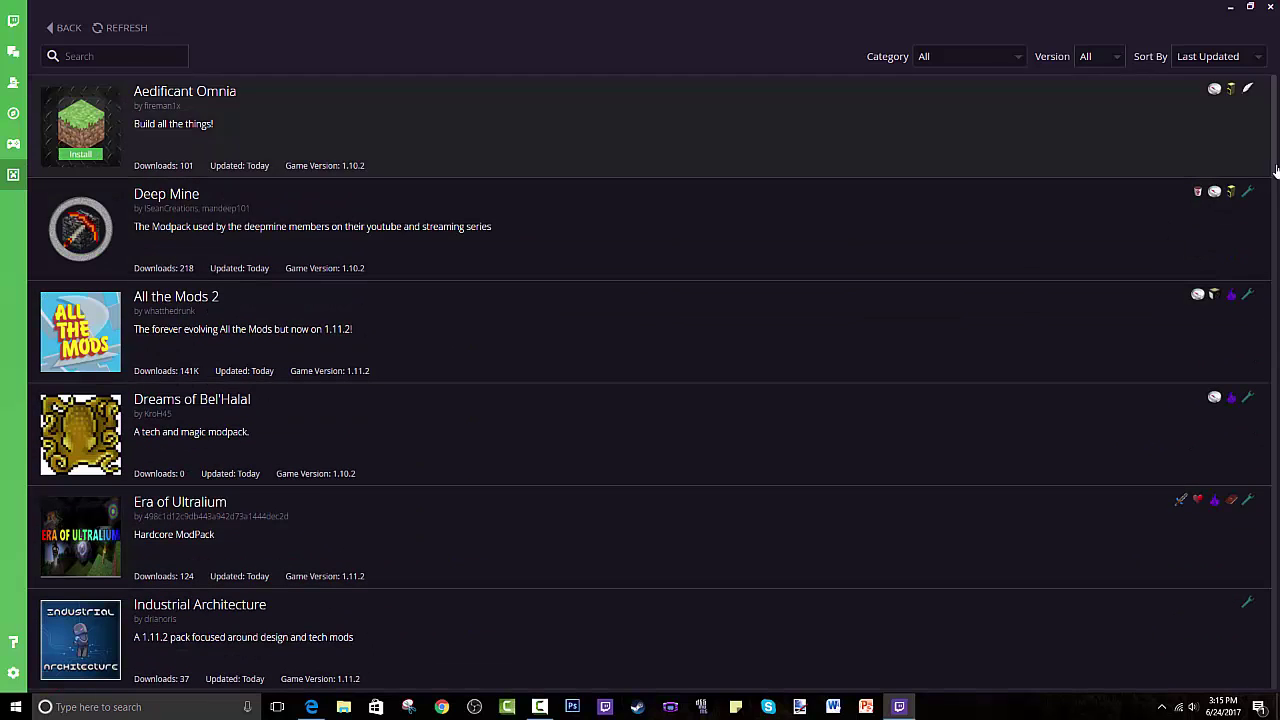
# Sort the modpack catalogue by Popularity.
pyautogui.click(1216, 57)
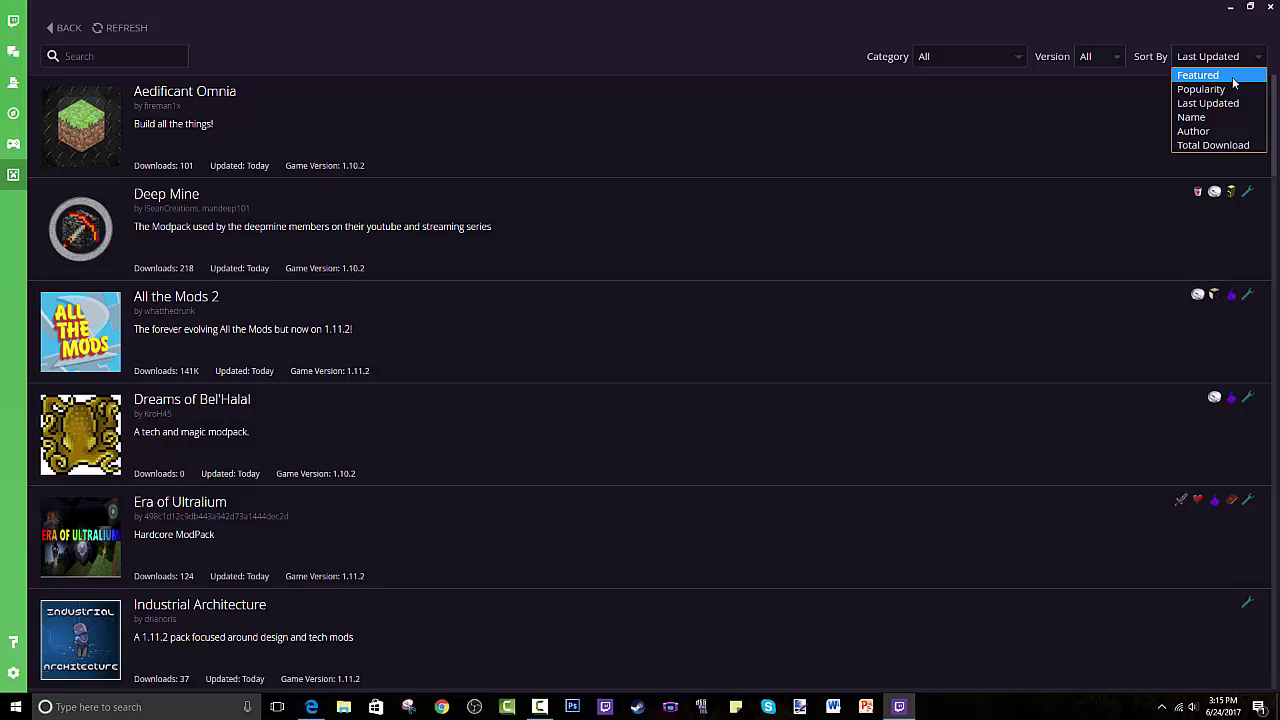
pyautogui.click(1220, 89)
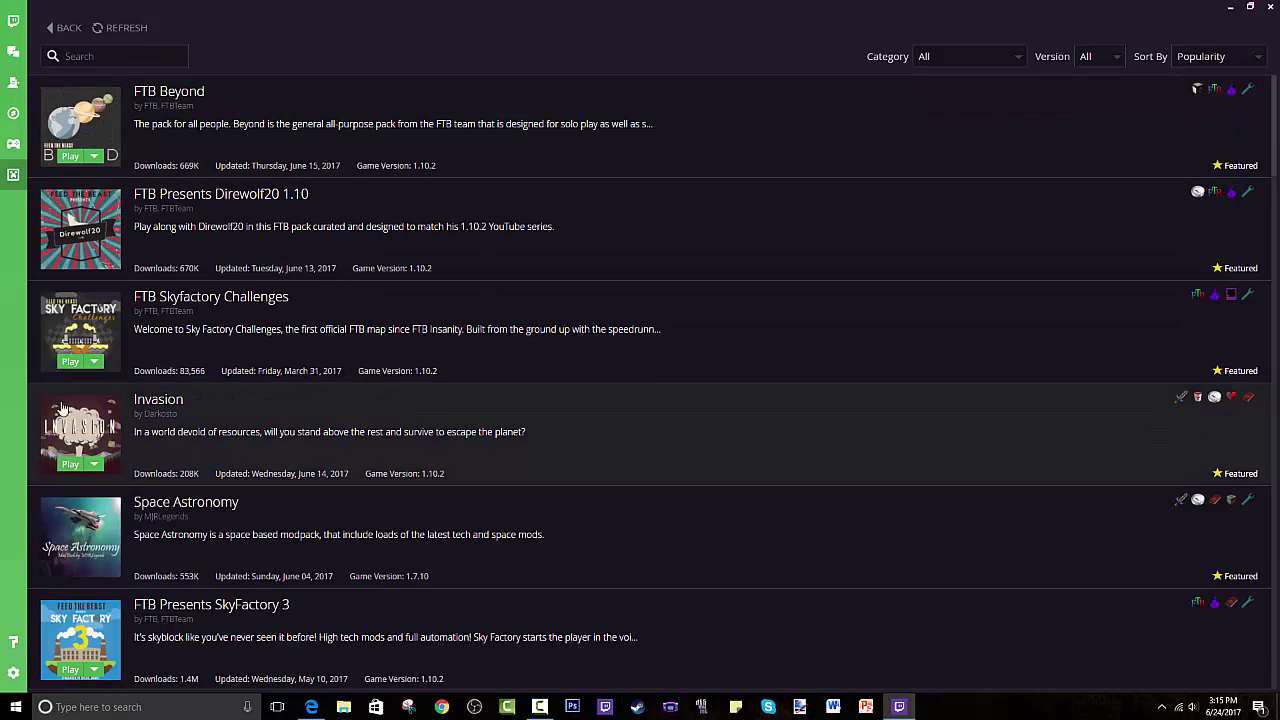
# Look through the most popular modpacks and search the catalogue for "the new fron".
pyautogui.scroll(-6, 345, 296)
pyautogui.scroll(-8, 345, 296)
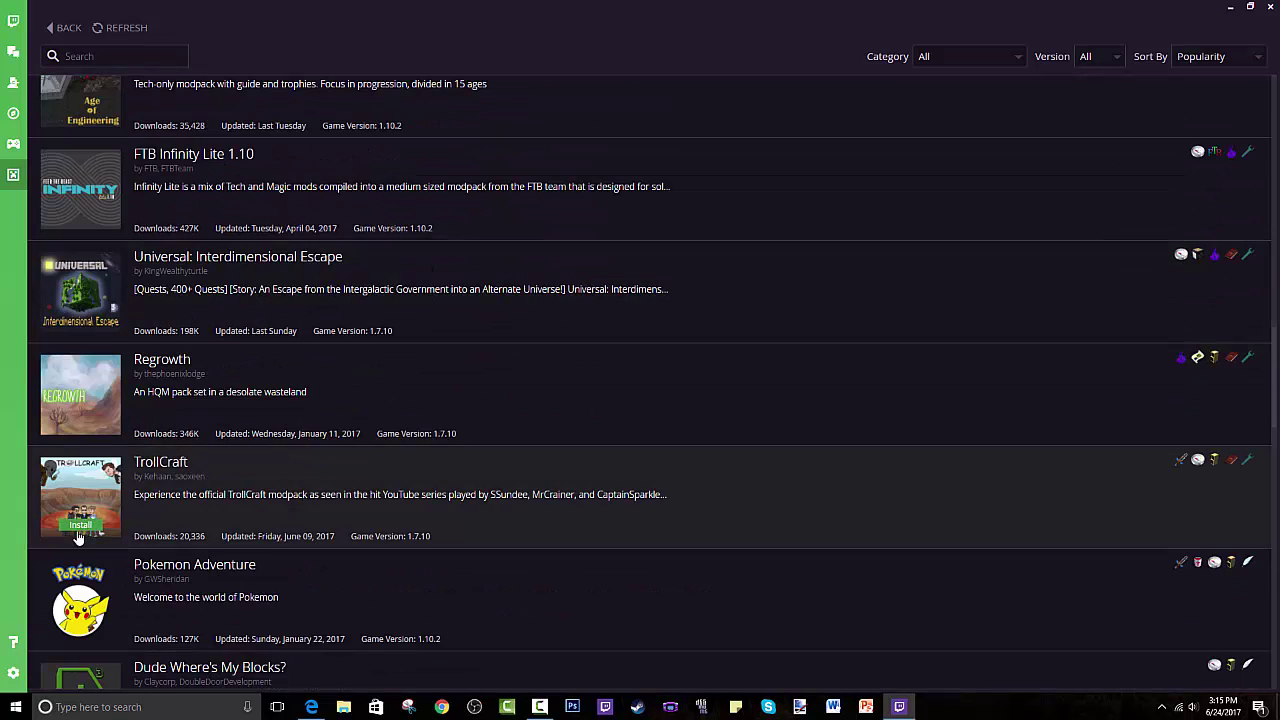
pyautogui.scroll(-2, 229, 529)
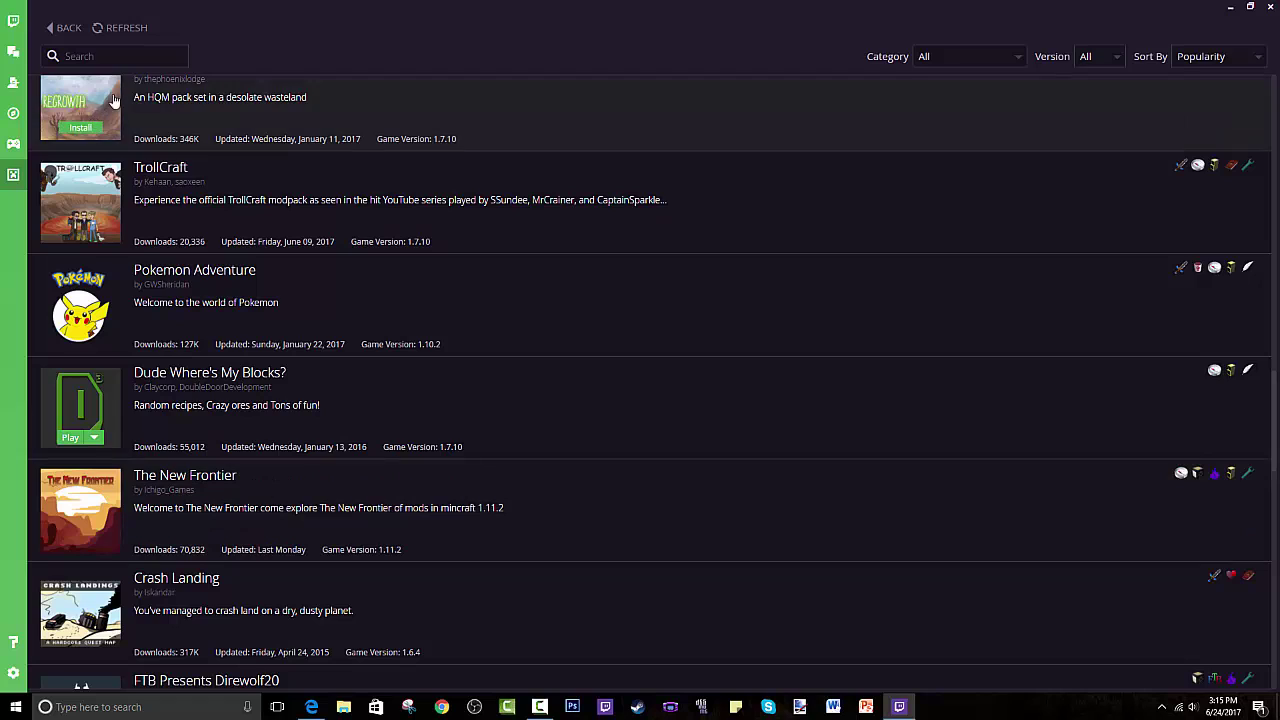
pyautogui.click(133, 56)
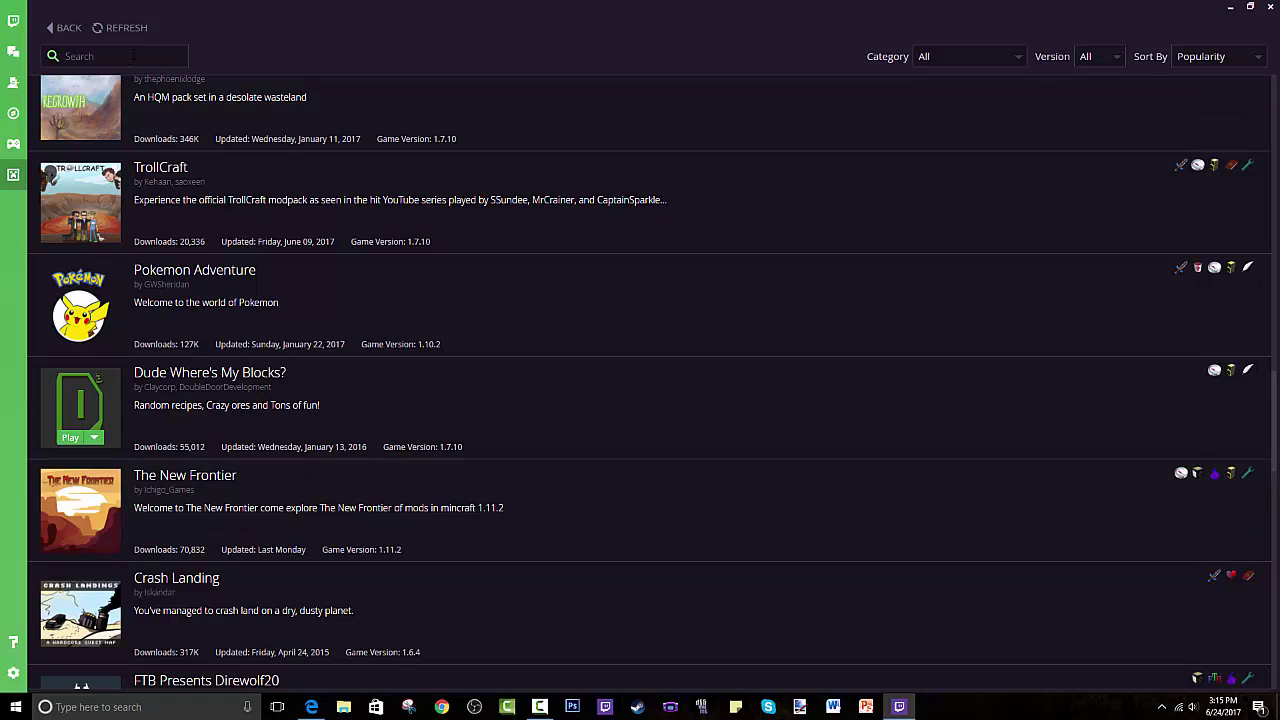
pyautogui.write('the')
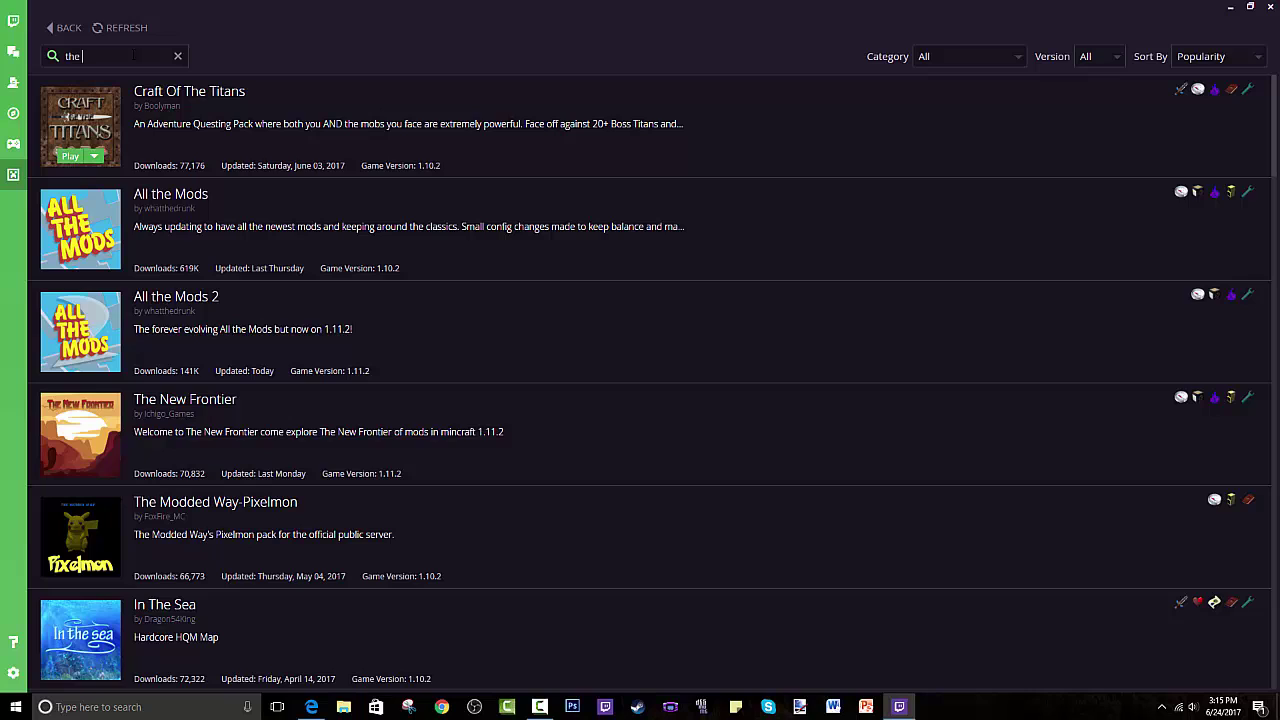
pyautogui.write('new fron')
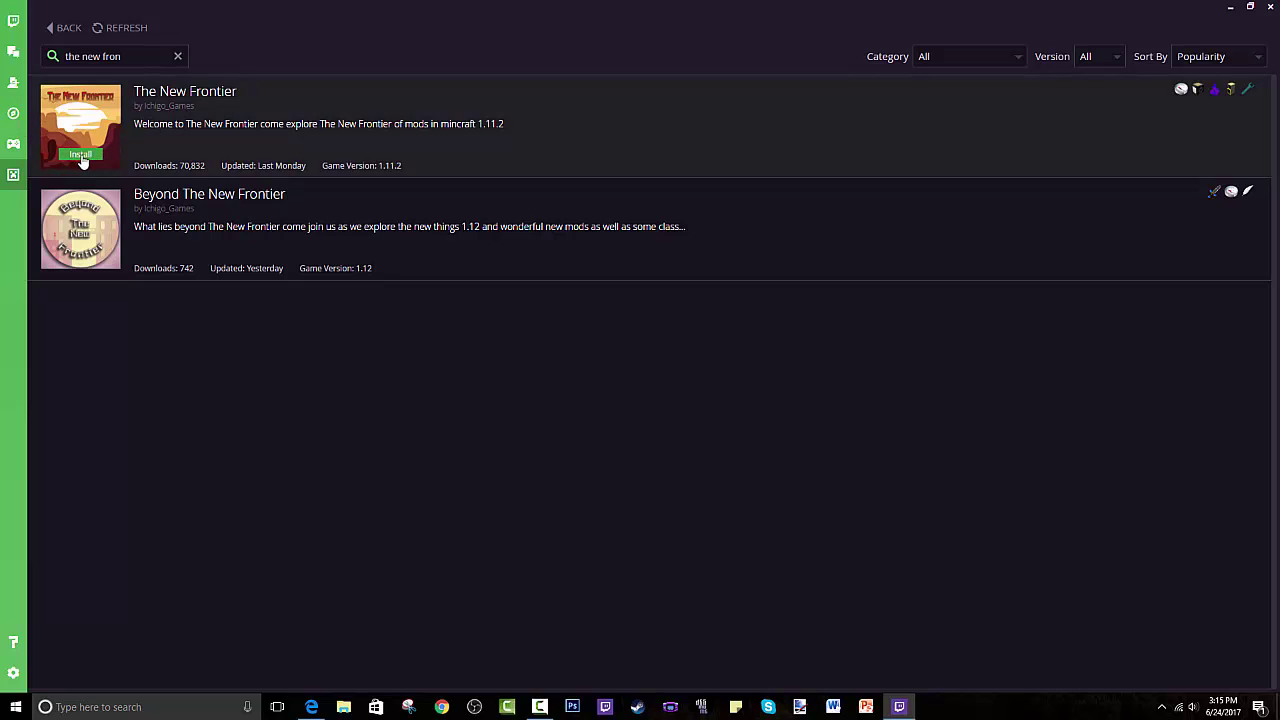
# Open The New Frontier modpack's details and look through its list of included mods.
pyautogui.click(203, 117)
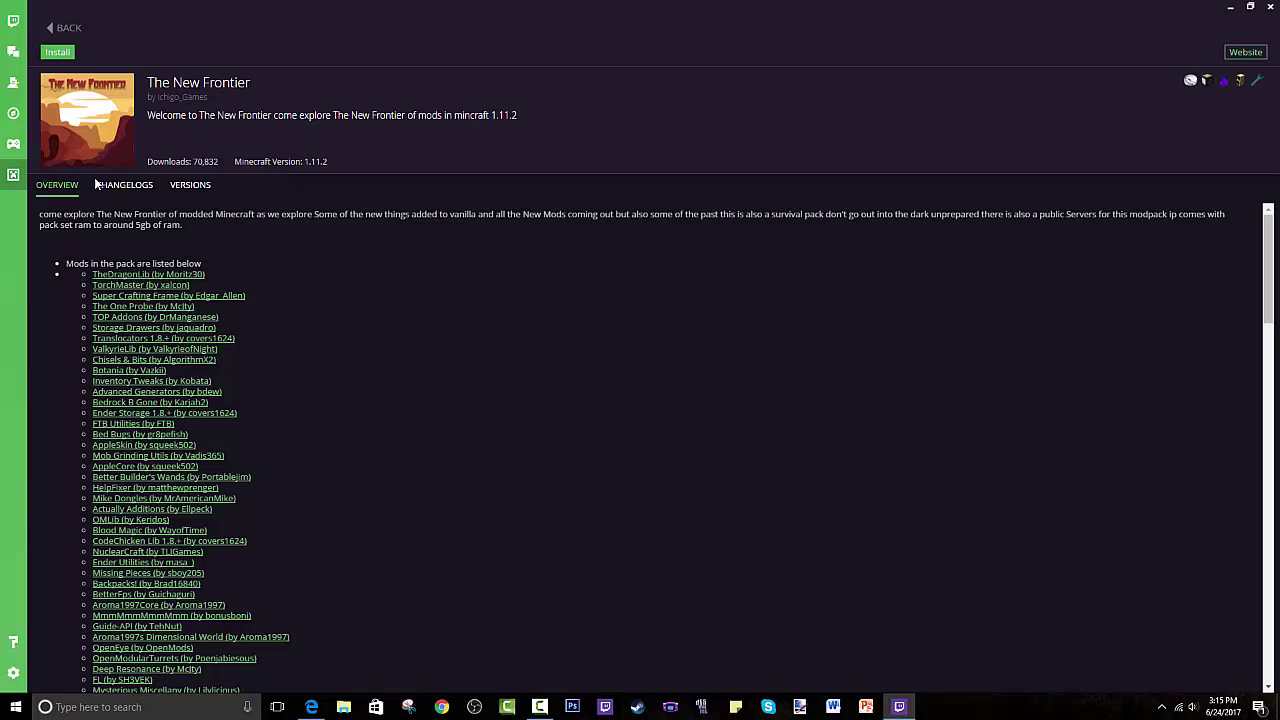
pyautogui.scroll(-10, 189, 297)
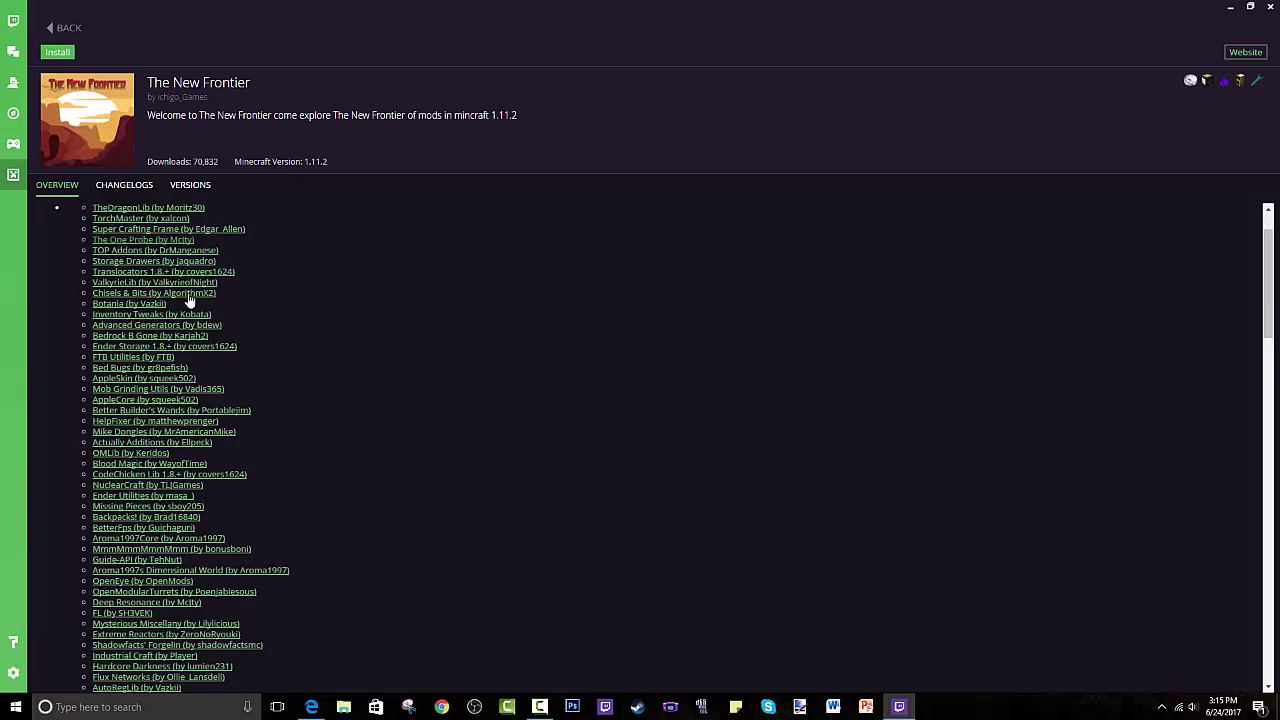
pyautogui.scroll(-5, 489, 489)
pyautogui.scroll(15, 460, 483)
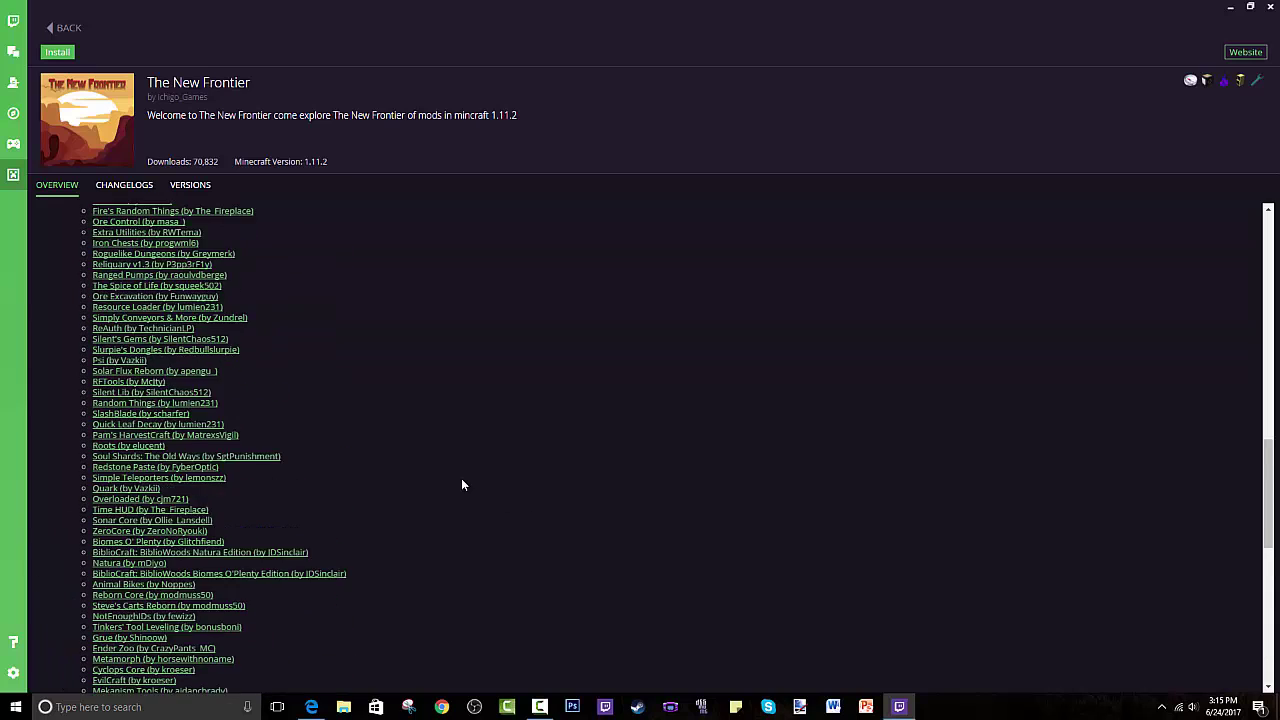
# View The New Frontier's changelogs and available versions, returning to its overview.
pyautogui.click(118, 184)
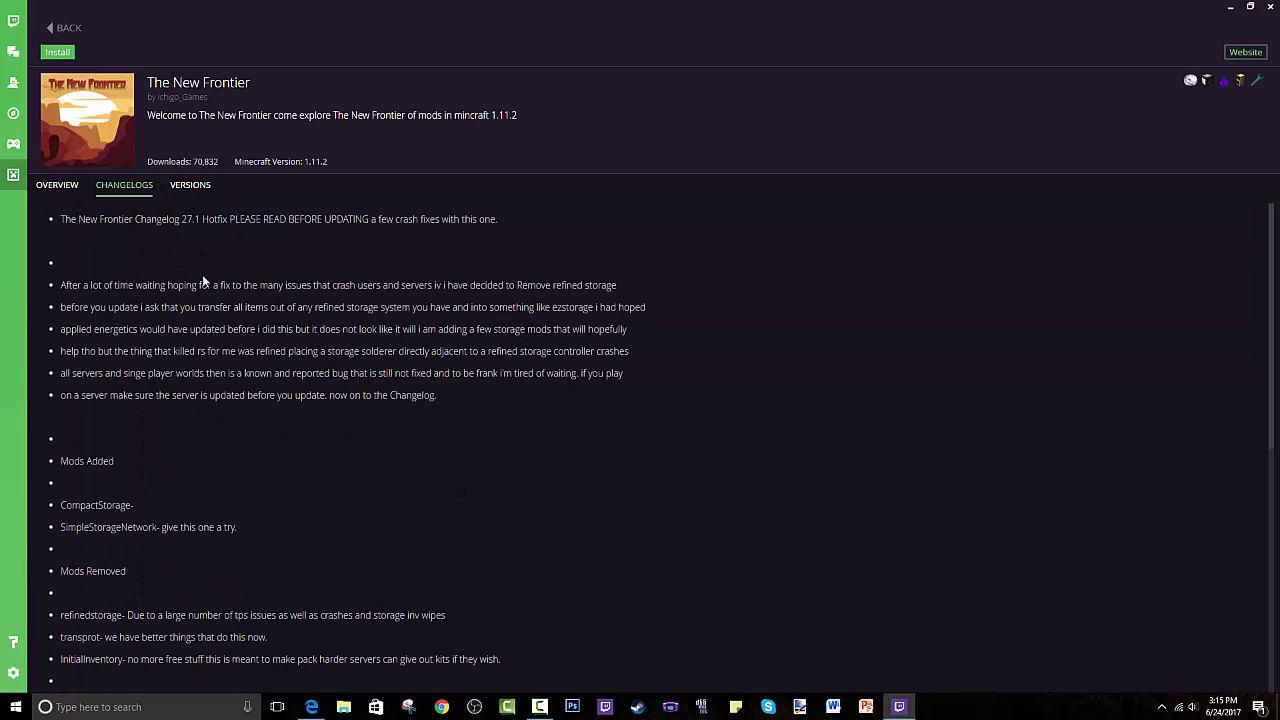
pyautogui.scroll(-5, 407, 298)
pyautogui.scroll(5, 407, 298)
pyautogui.click(190, 184)
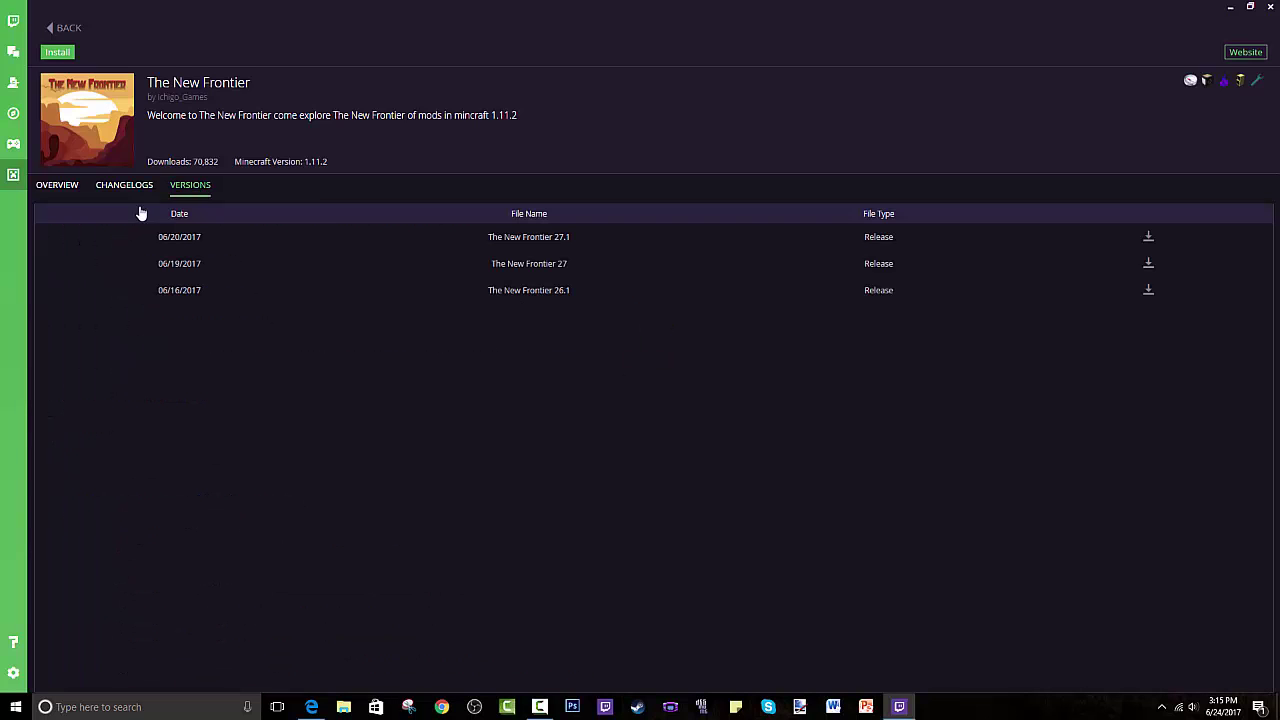
pyautogui.click(57, 185)
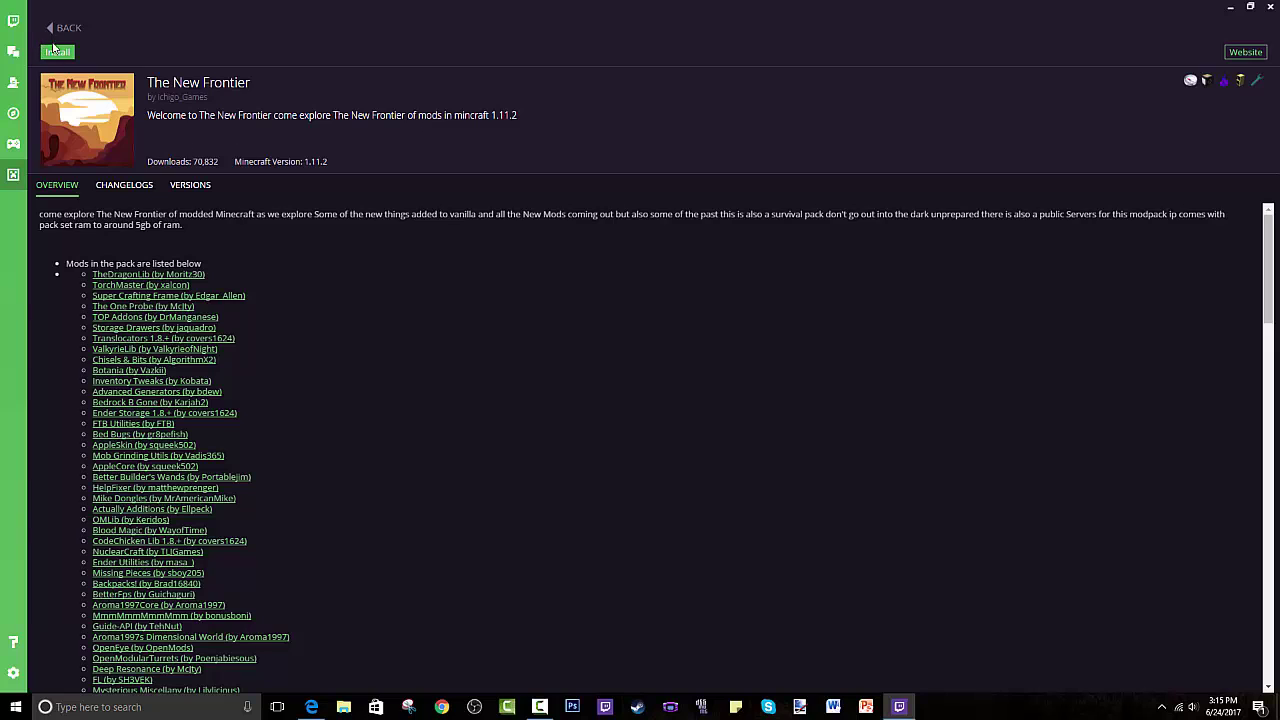
# Return to the installed modpacks, reopen the catalogue of all modpacks and search it for "the new".
pyautogui.click(13, 174)
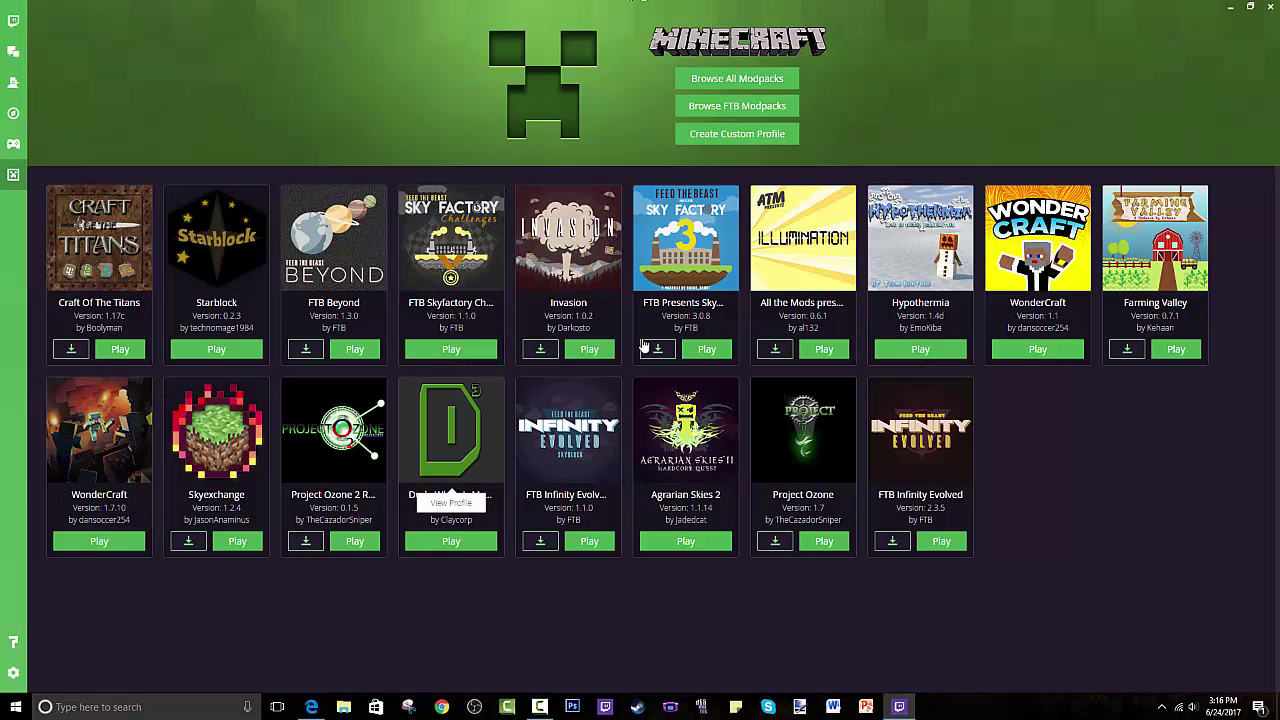
pyautogui.click(737, 79)
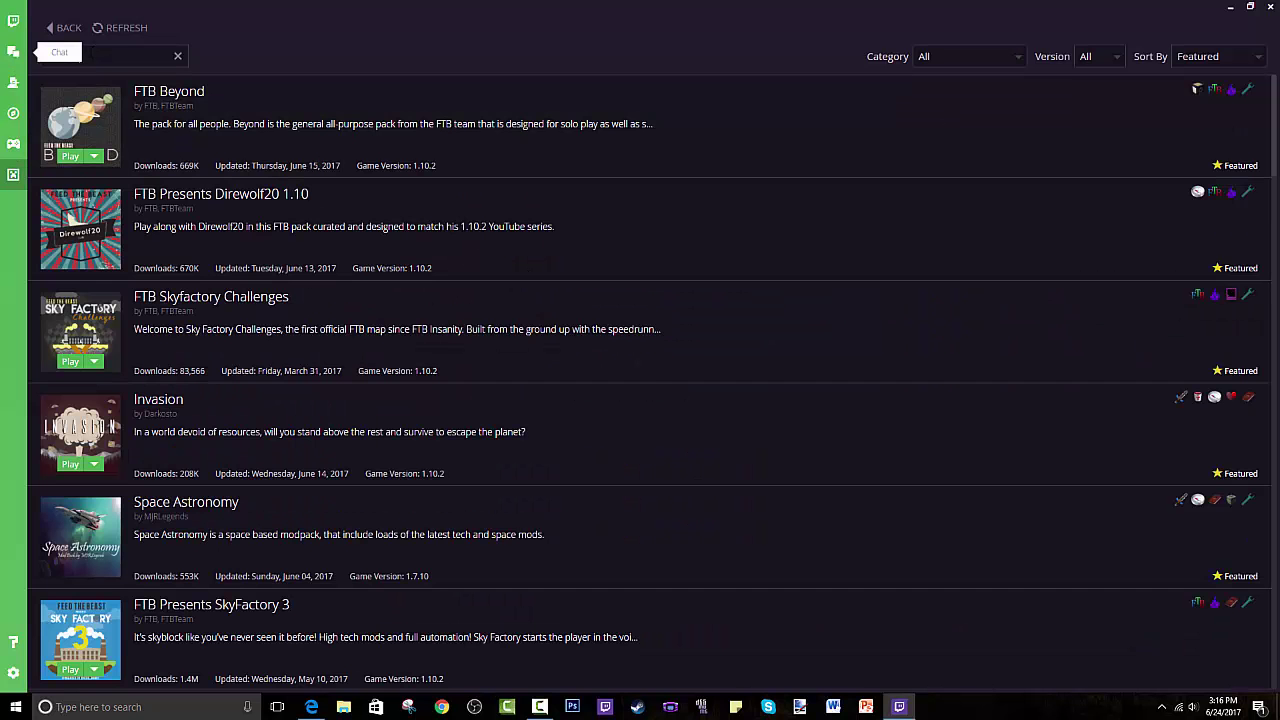
pyautogui.write('new')
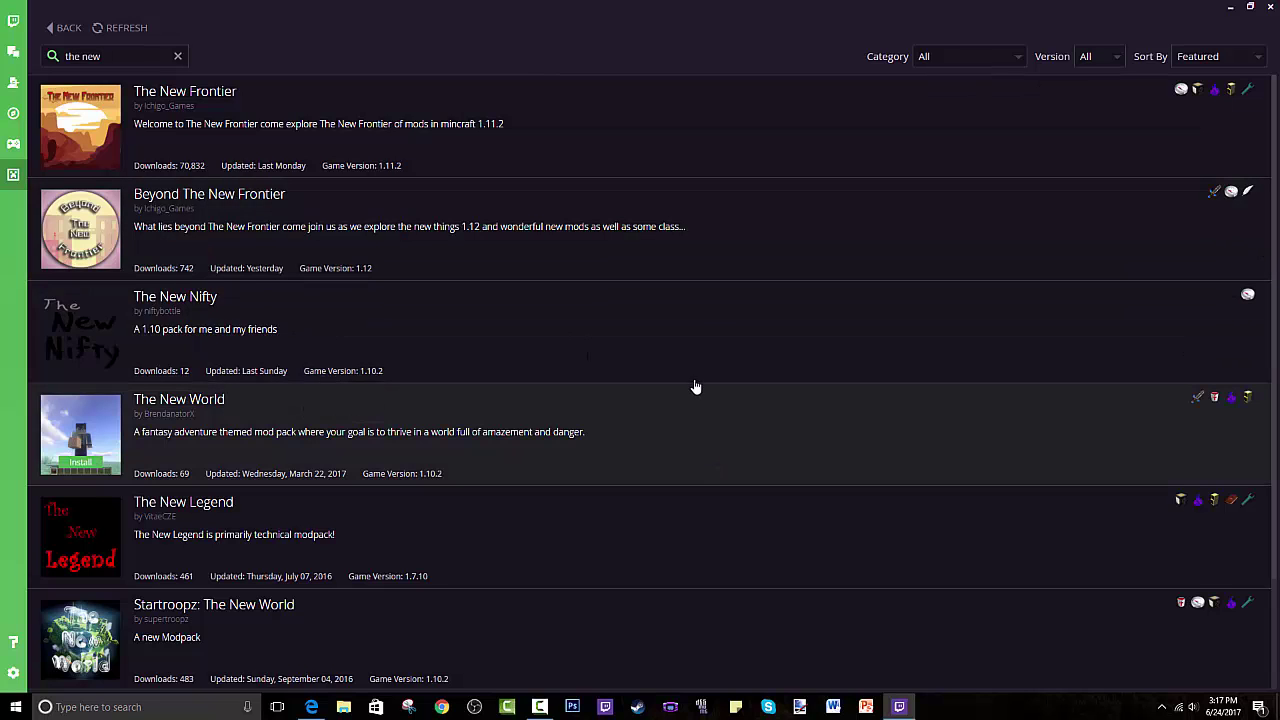
# Examine the modpacks found for "the new", comparing their descriptions, download counts and game versions.
pyautogui.scroll(-1, 694, 370)
pyautogui.scroll(1, 700, 356)
pyautogui.scroll(-3, 259, 267)
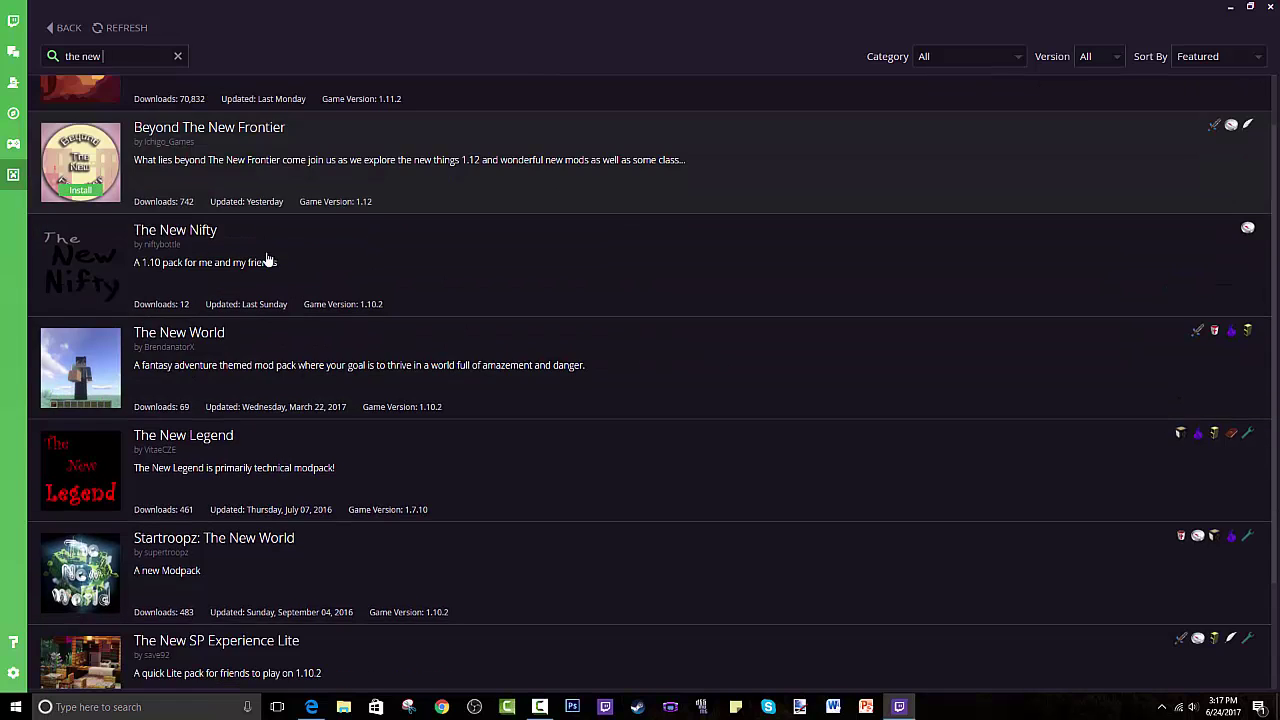
pyautogui.scroll(3, 300, 245)
pyautogui.scroll(-3, 330, 300)
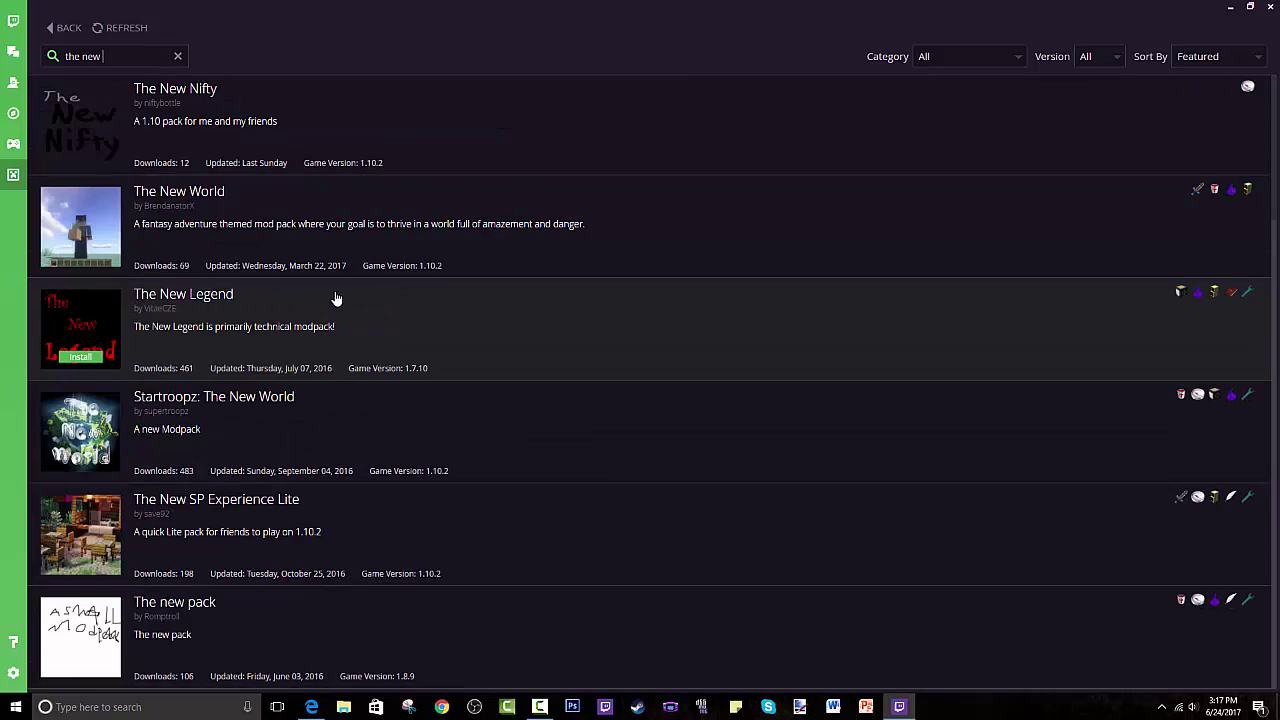
pyautogui.scroll(3, 337, 300)
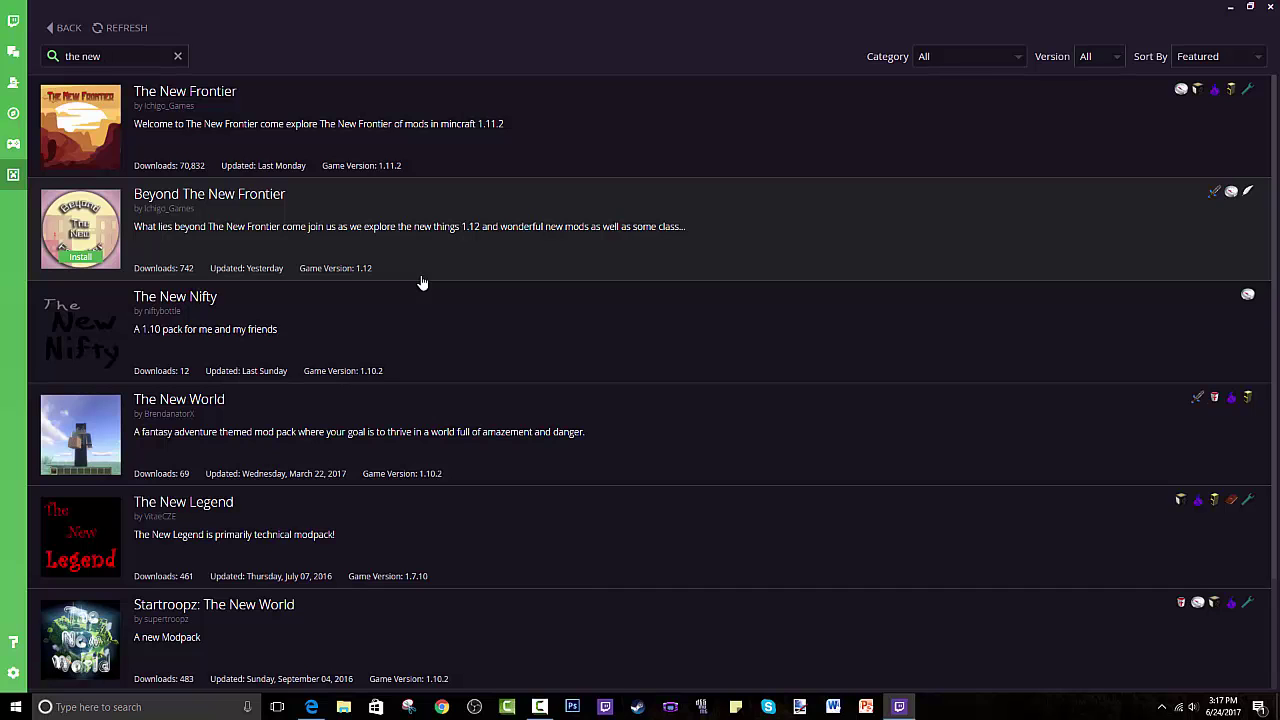
pyautogui.scroll(-3, 420, 283)
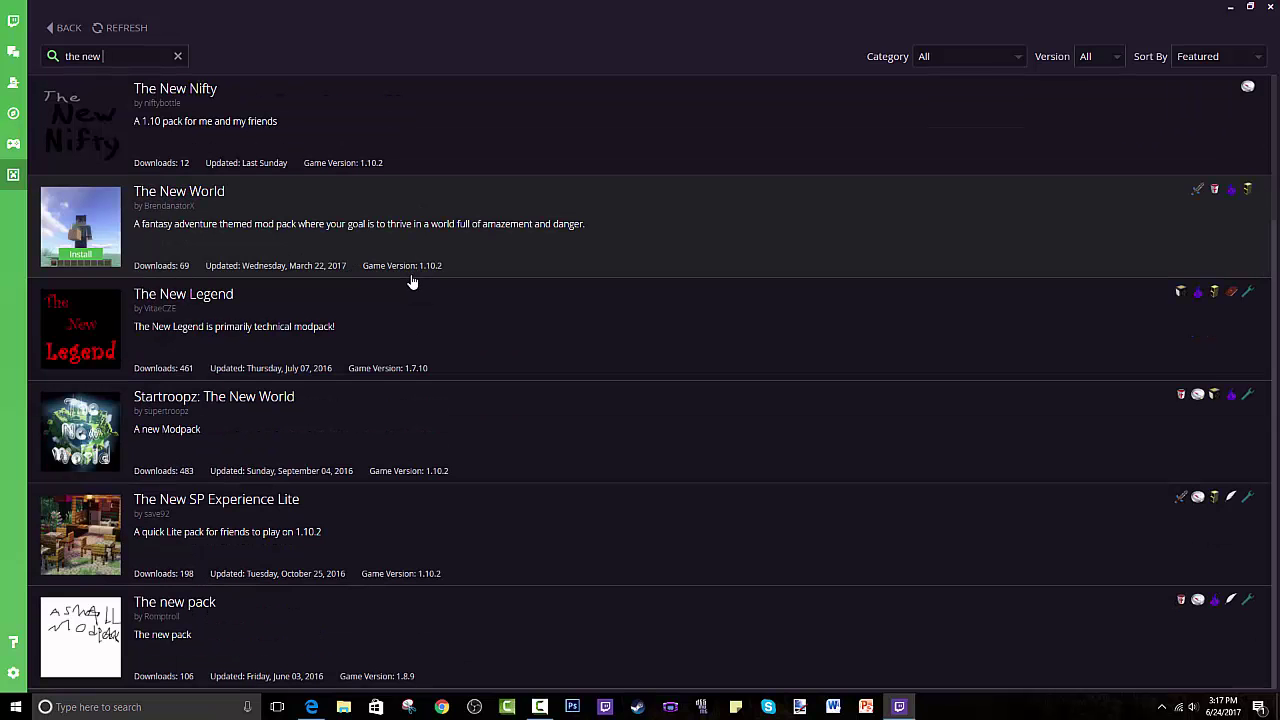
pyautogui.scroll(3, 412, 283)
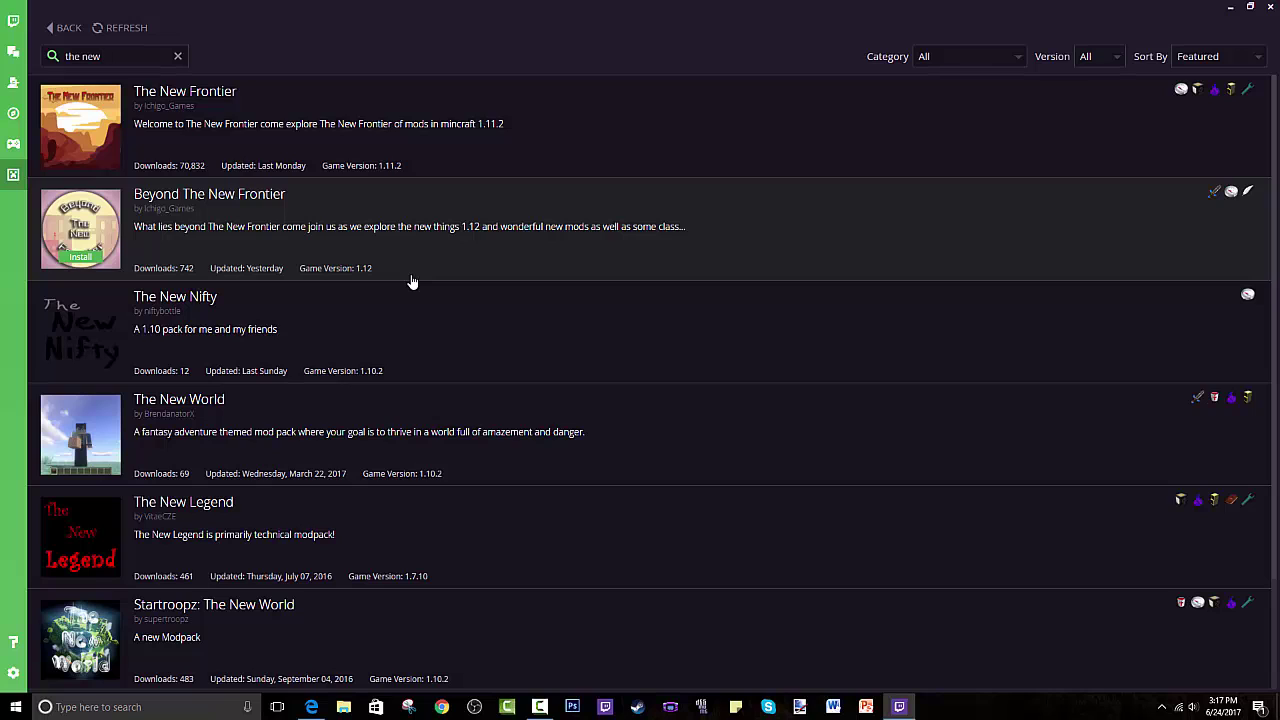
# Open The New Frontier's details from the search results and switch to the Edge browser showing the Twitch Desktop App page.
pyautogui.click(123, 122)
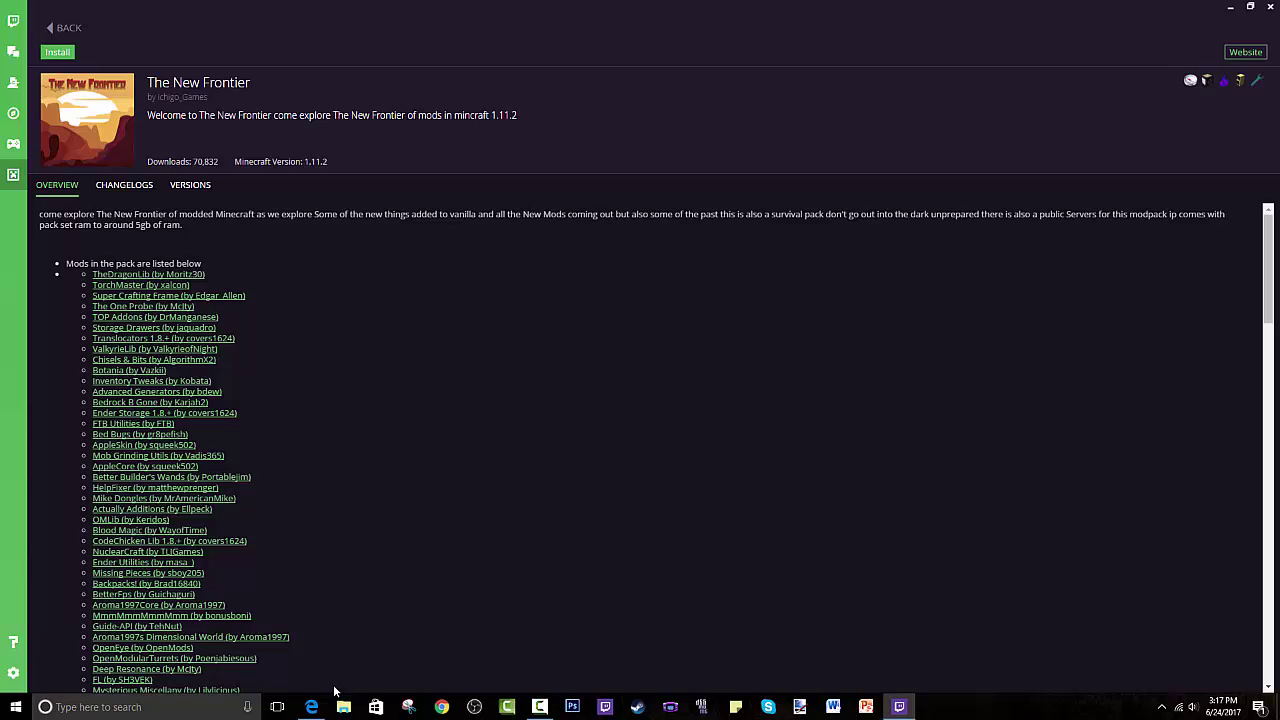
pyautogui.click(311, 707)
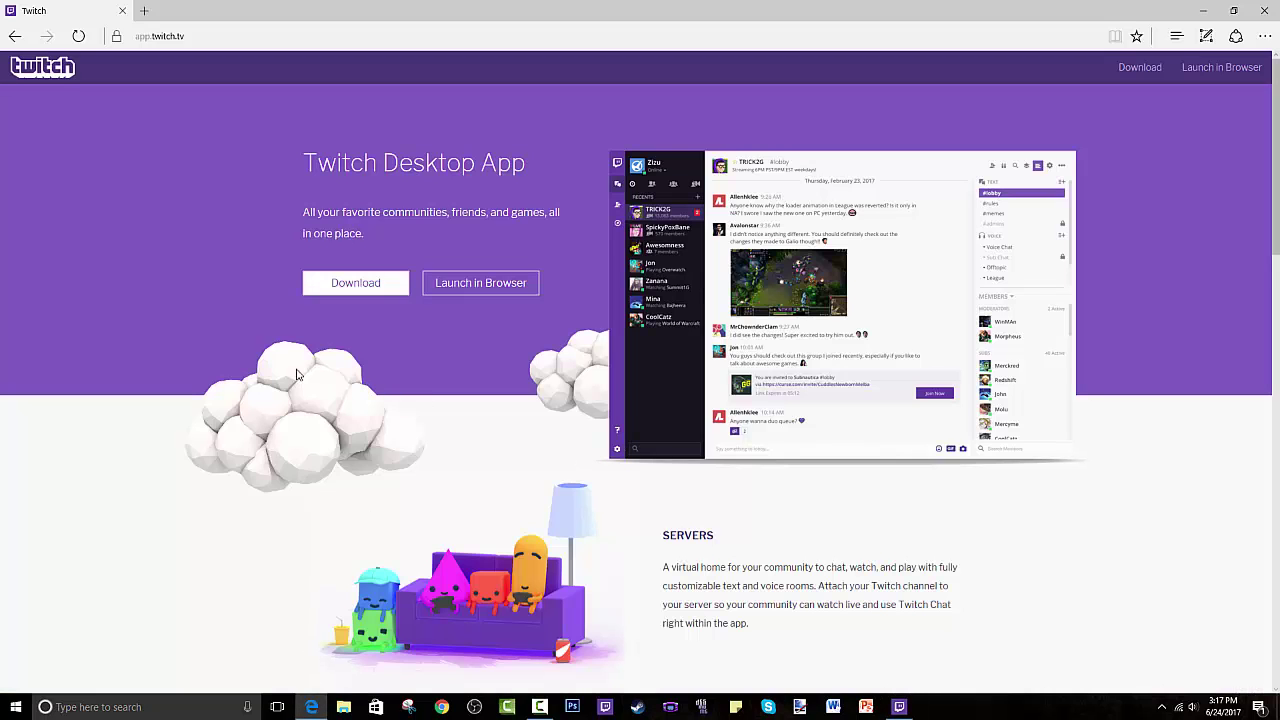